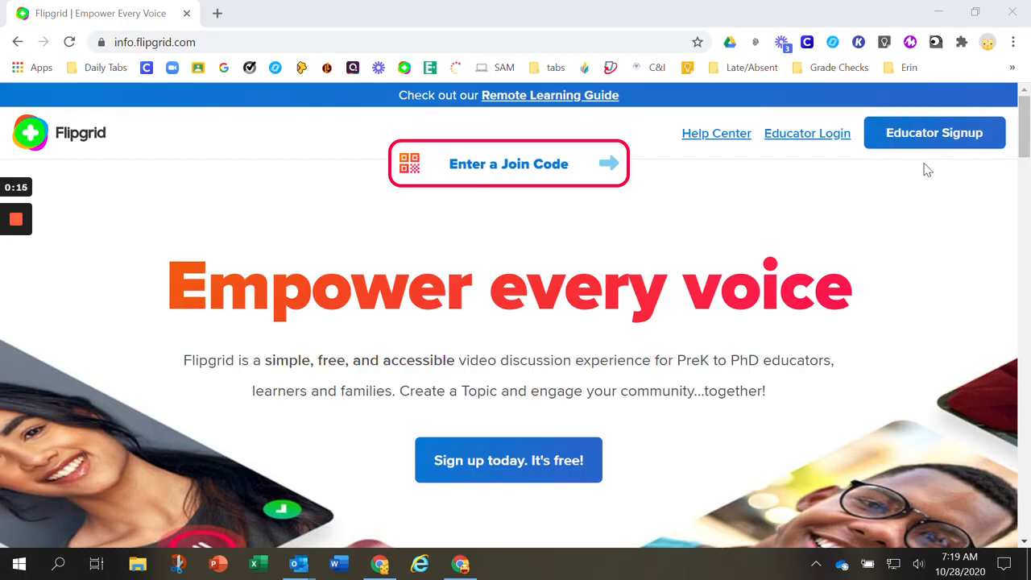
# Sign up for Flipgrid as an educator with Google, choosing the listed school account
pyautogui.click(958, 134)
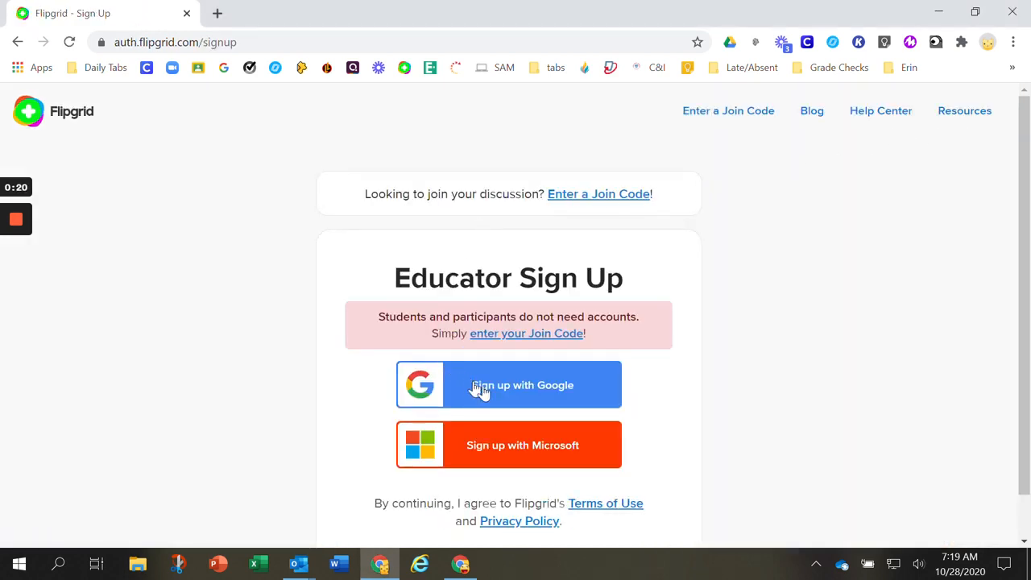
pyautogui.click(567, 398)
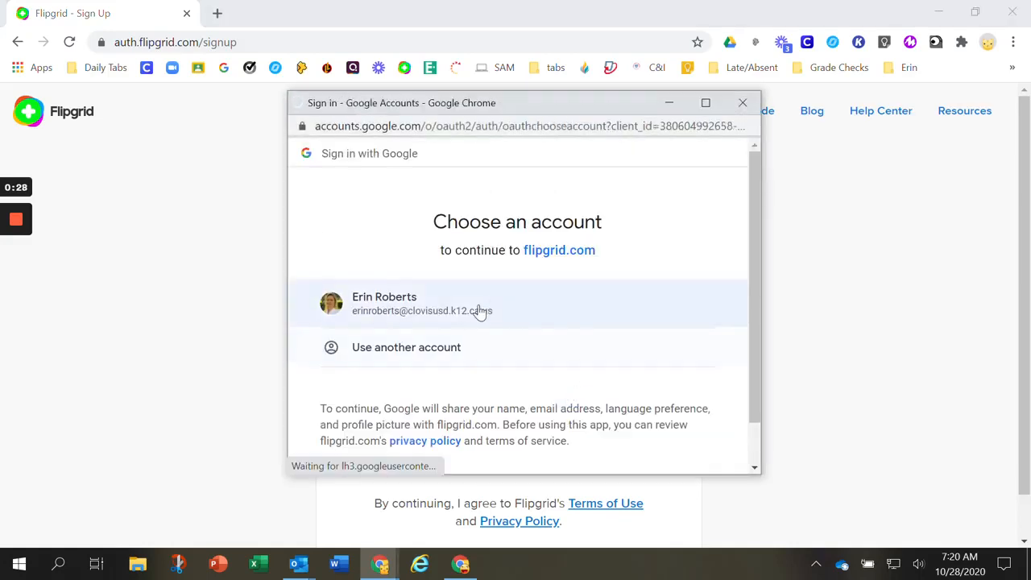
pyautogui.click(470, 305)
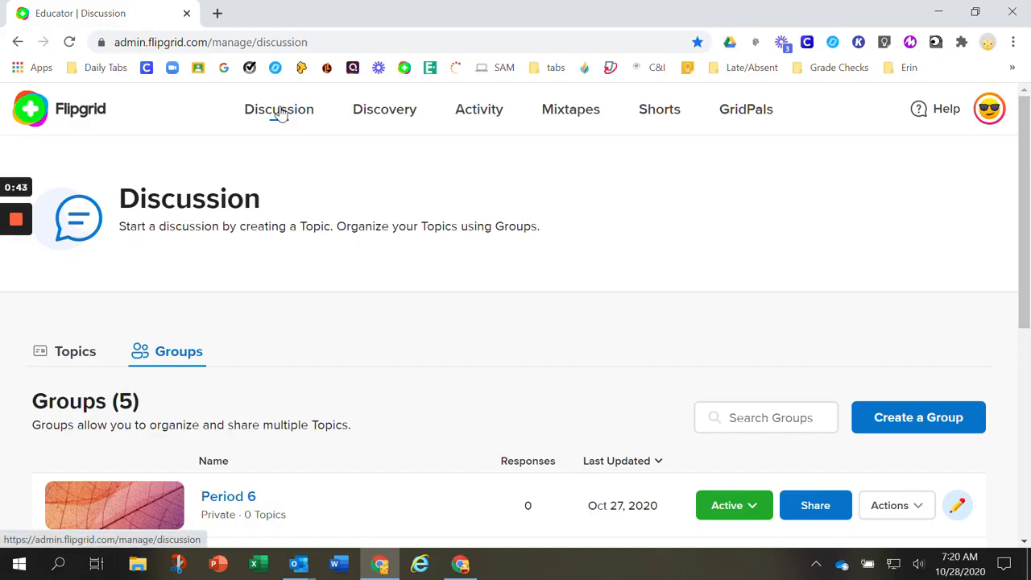
pyautogui.scroll(-5, 336, 350)
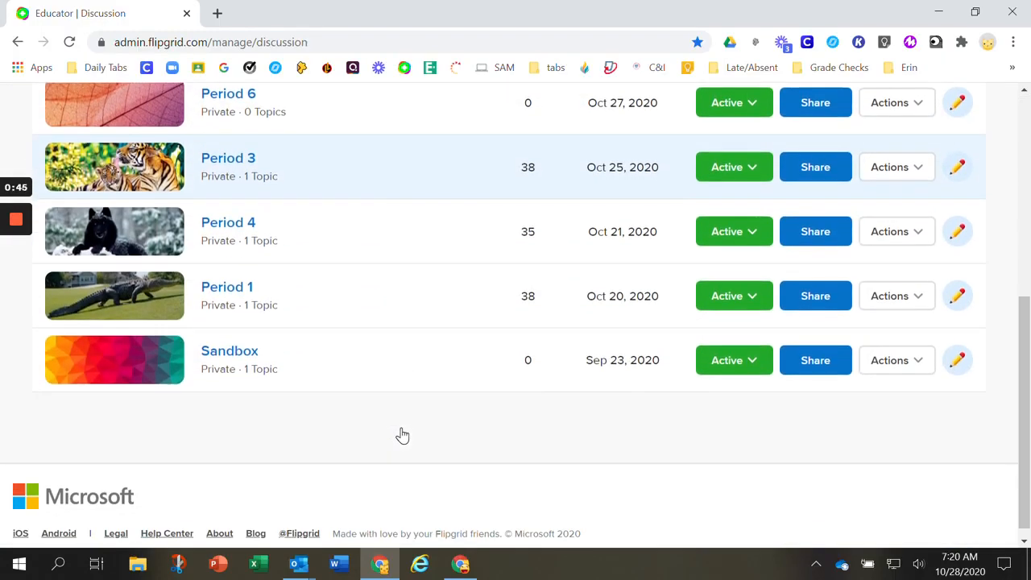
pyautogui.scroll(5, 401, 433)
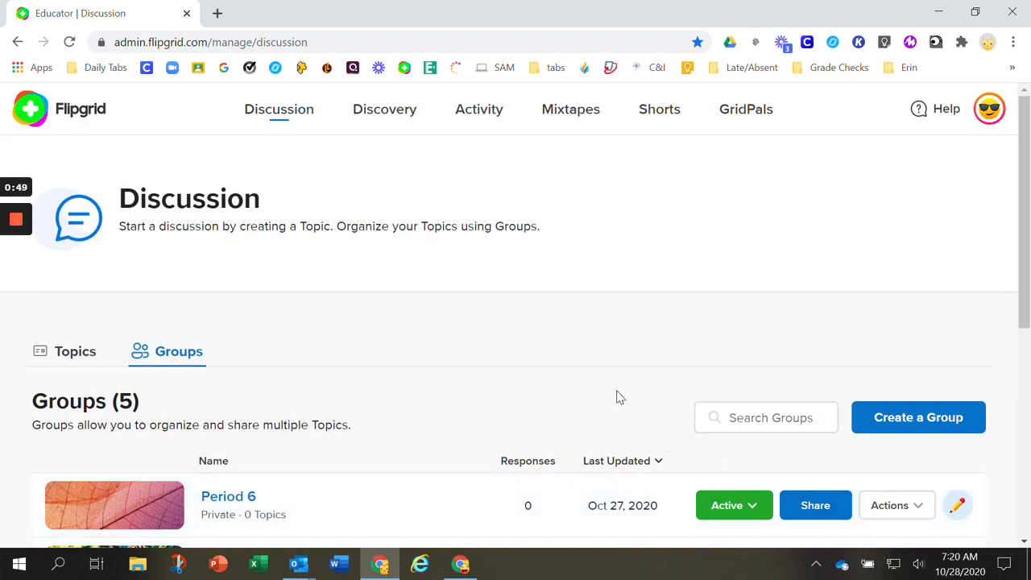
pyautogui.scroll(-2, 483, 473)
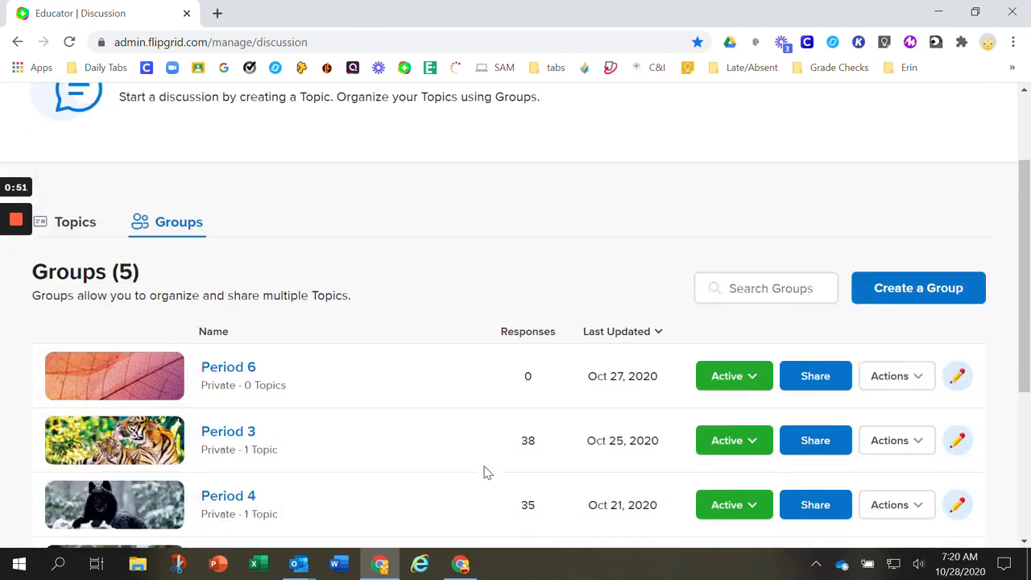
pyautogui.scroll(-3, 484, 473)
pyautogui.scroll(4, 485, 474)
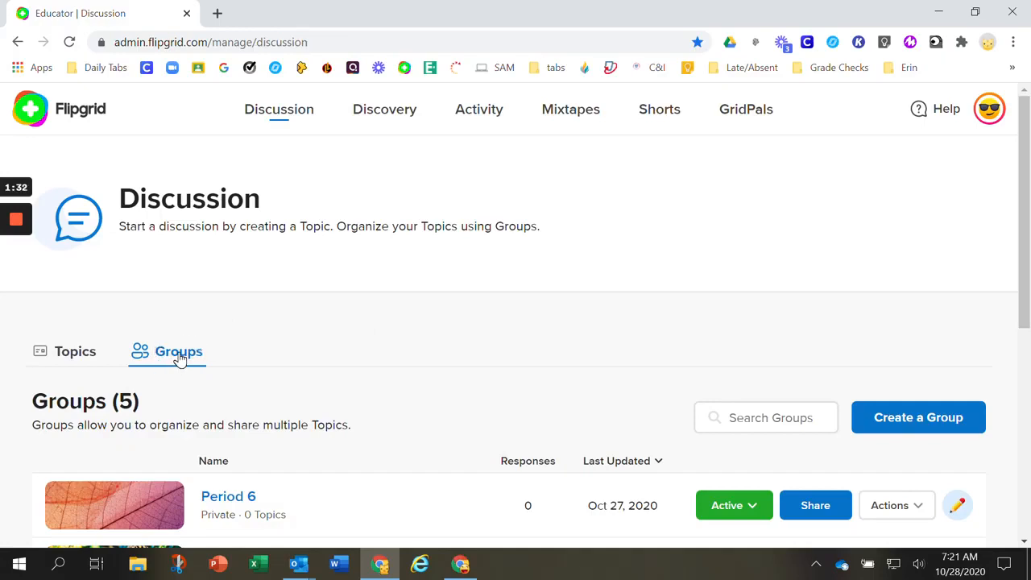
# Set up a new private group named Period 7, keeping Student Email as the way students join
pyautogui.click(939, 419)
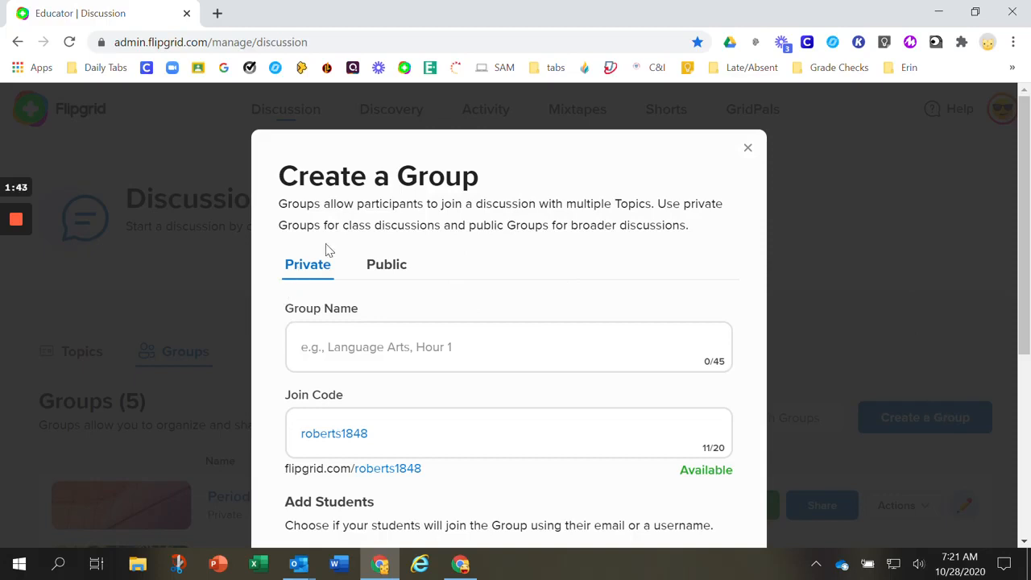
pyautogui.click(485, 340)
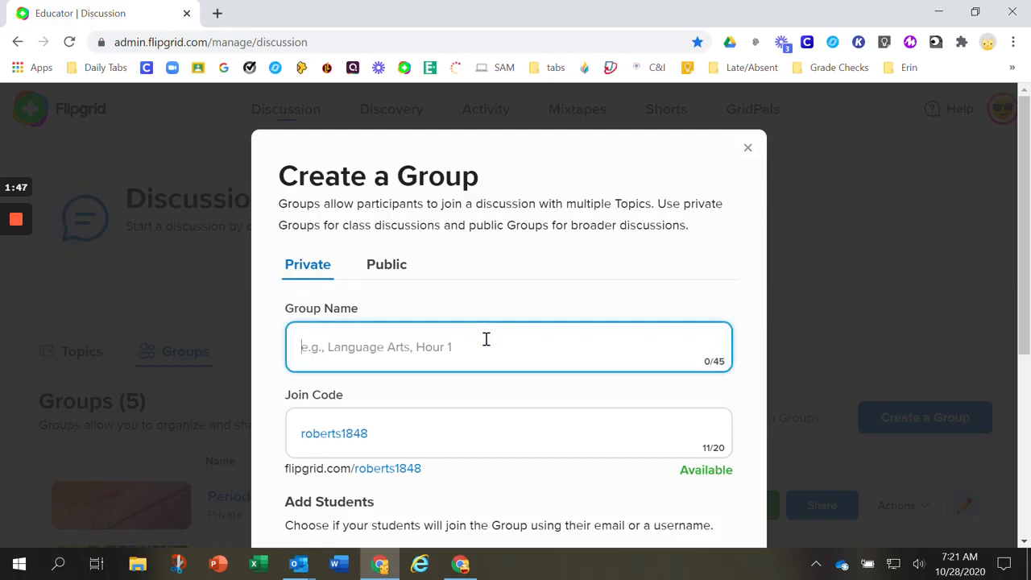
pyautogui.write('Period ')
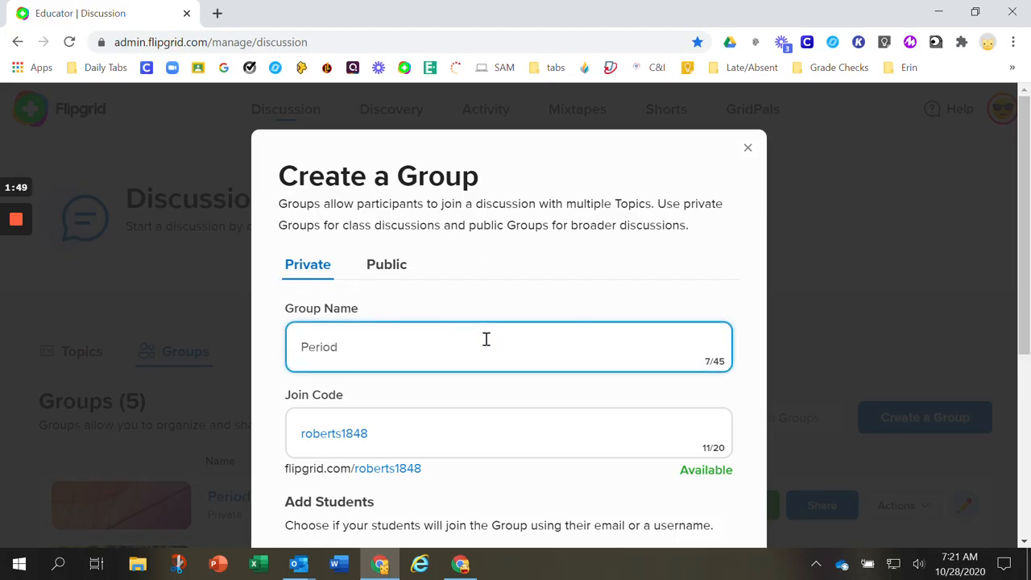
pyautogui.write('7')
pyautogui.scroll(-1, 373, 375)
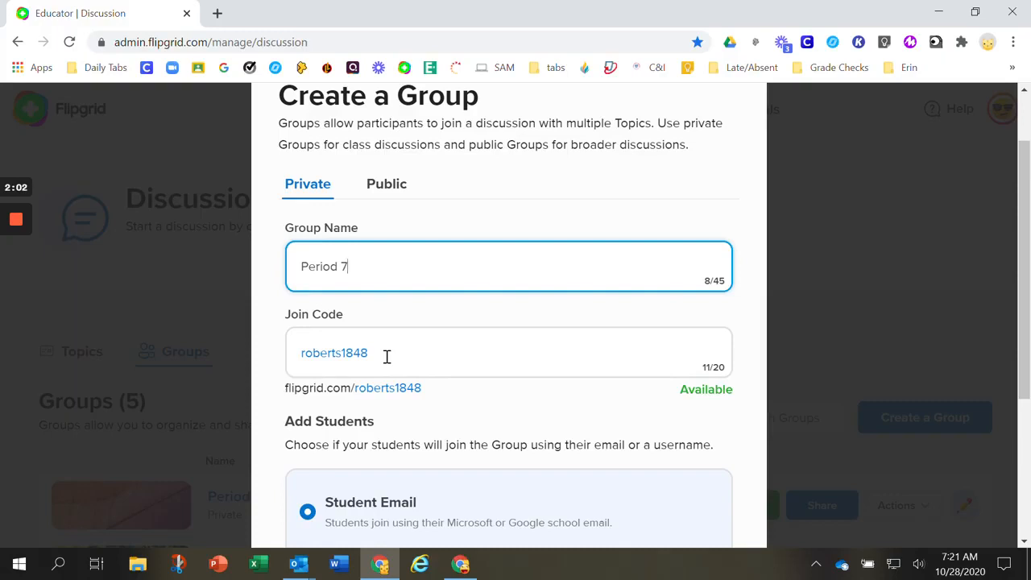
pyautogui.scroll(-1, 387, 357)
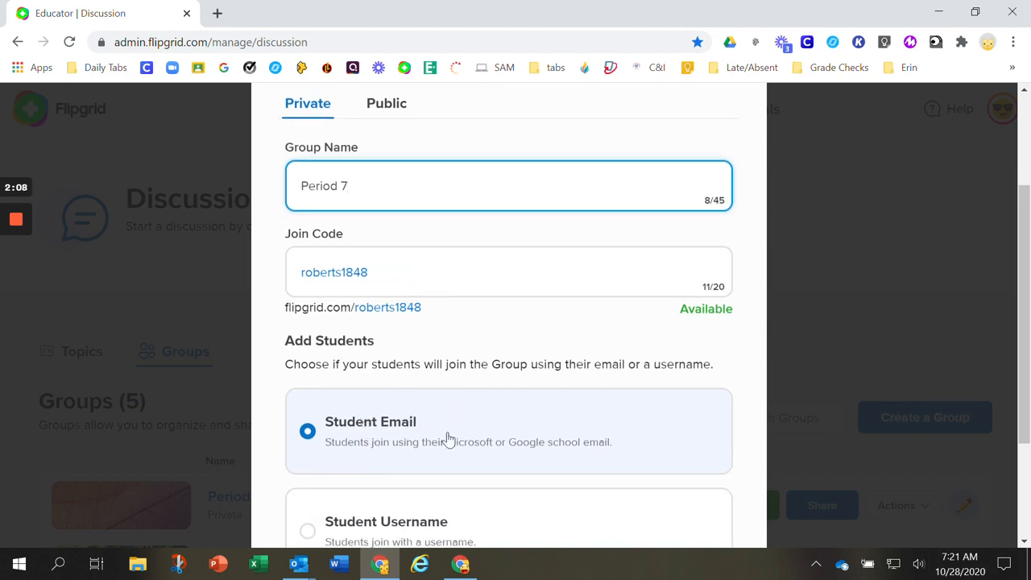
pyautogui.scroll(-1, 443, 436)
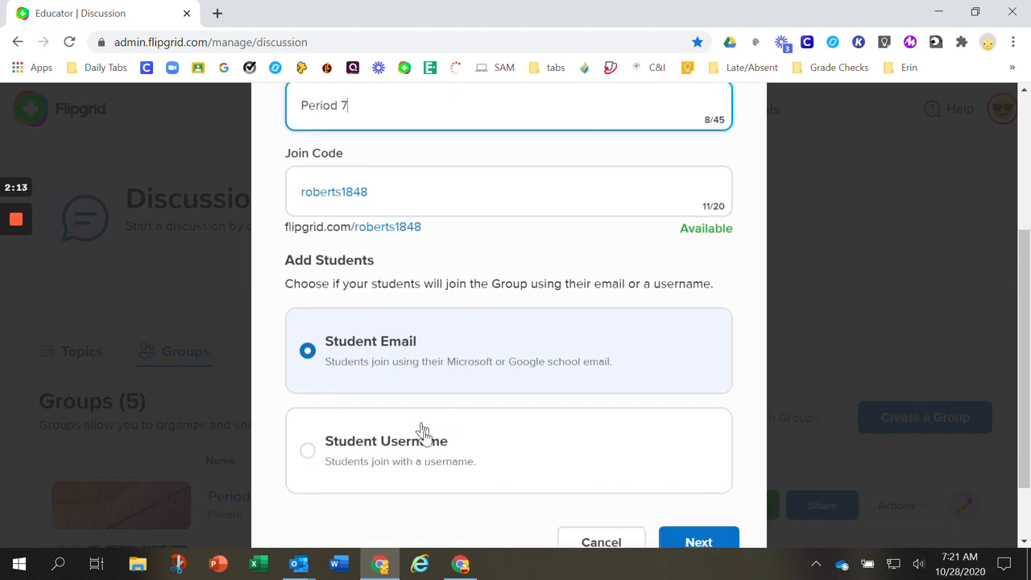
pyautogui.scroll(-1, 433, 456)
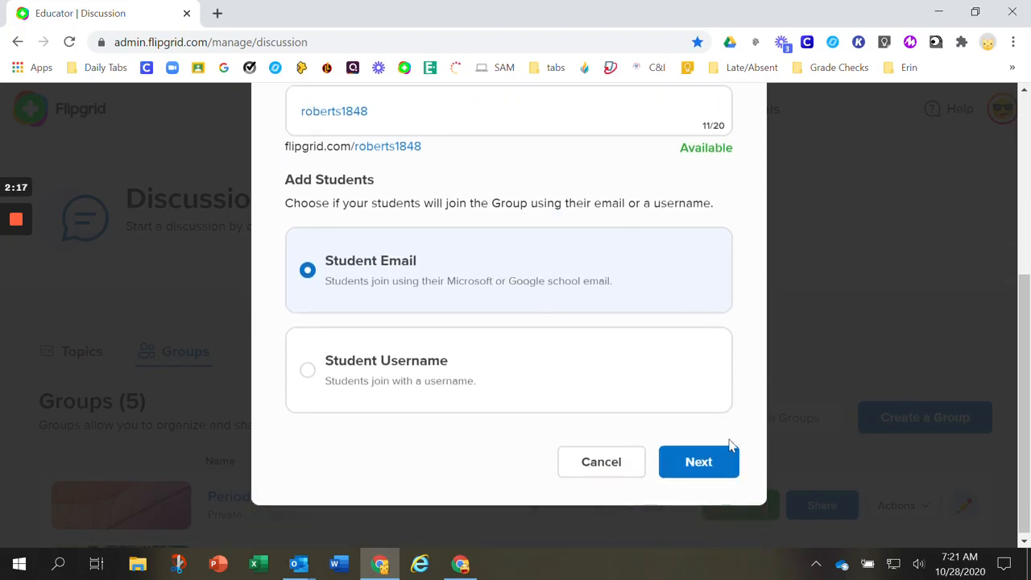
pyautogui.click(718, 464)
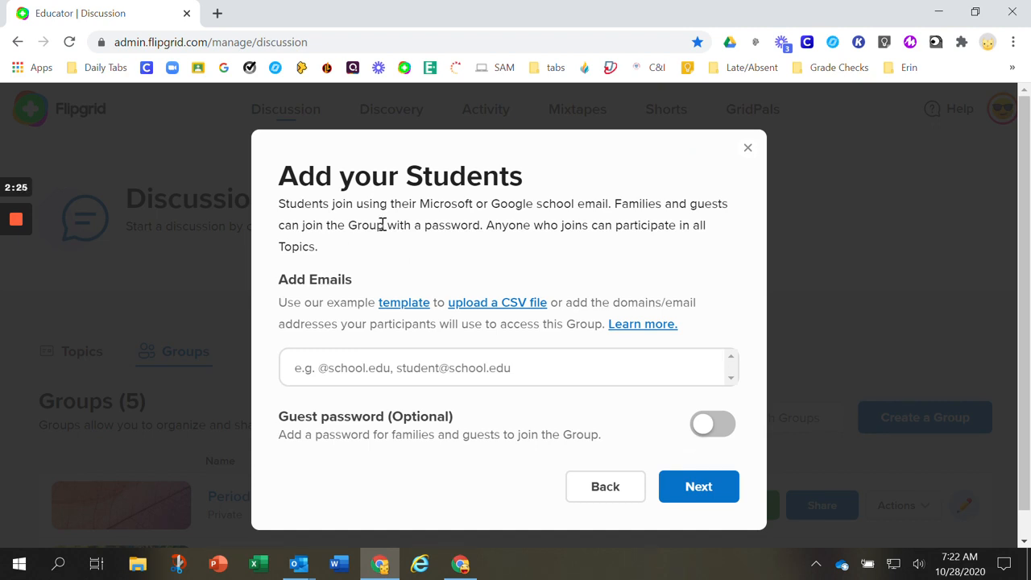
pyautogui.click(350, 374)
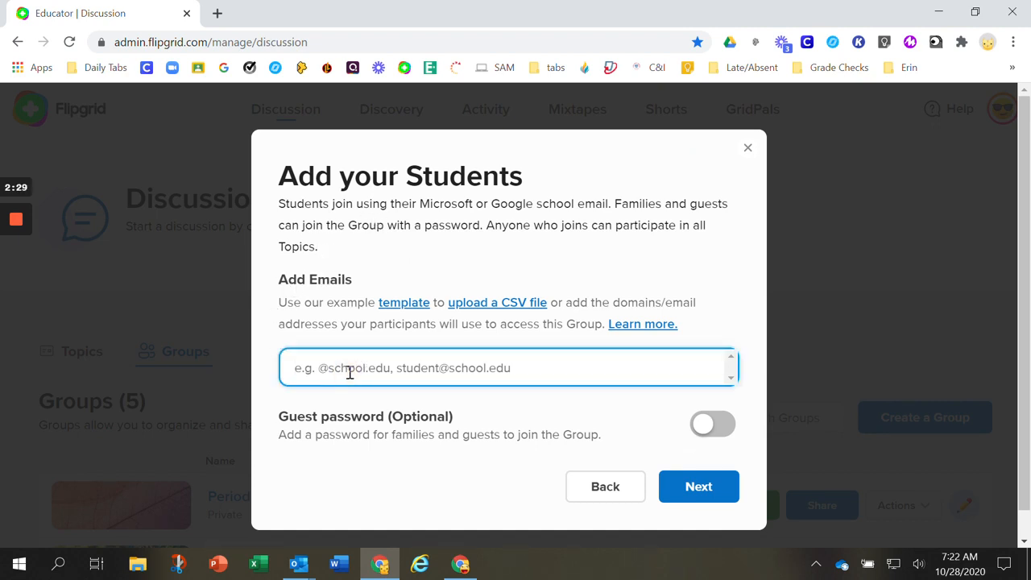
pyautogui.write('2cus')
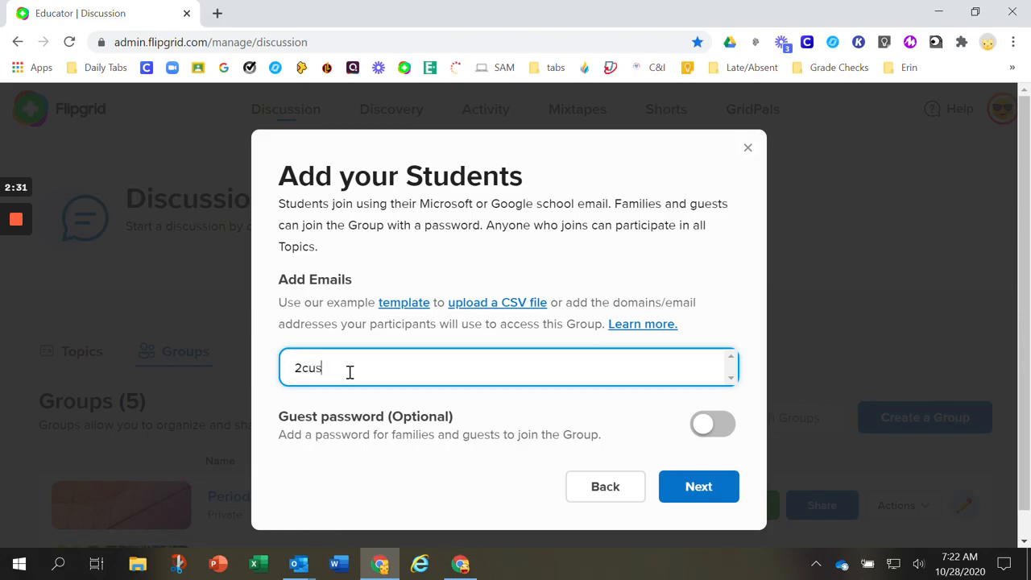
pyautogui.write('dstudent.')
pyautogui.press('BackSpace')
pyautogui.press('BackSpace')
pyautogui.press('BackSpace')
pyautogui.press('BackSpace')
pyautogui.press('BackSpace')
pyautogui.press('BackSpace')
pyautogui.press('BackSpace')
pyautogui.press('BackSpace')
pyautogui.press('BackSpace')
pyautogui.press('BackSpace')
pyautogui.press('BackSpace')
pyautogui.press('BackSpace')
pyautogui.press('BackSpace')
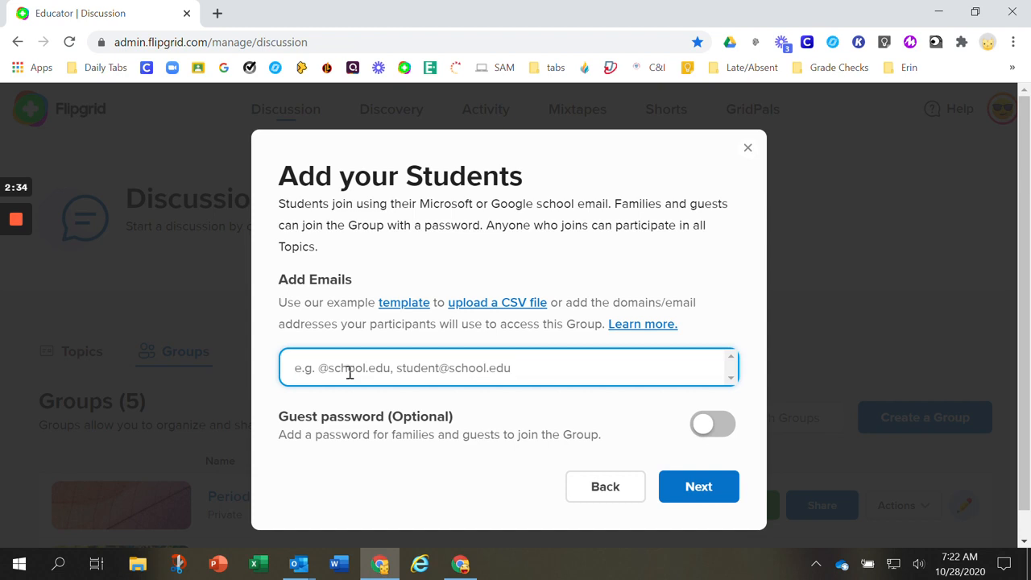
pyautogui.write('@cusds')
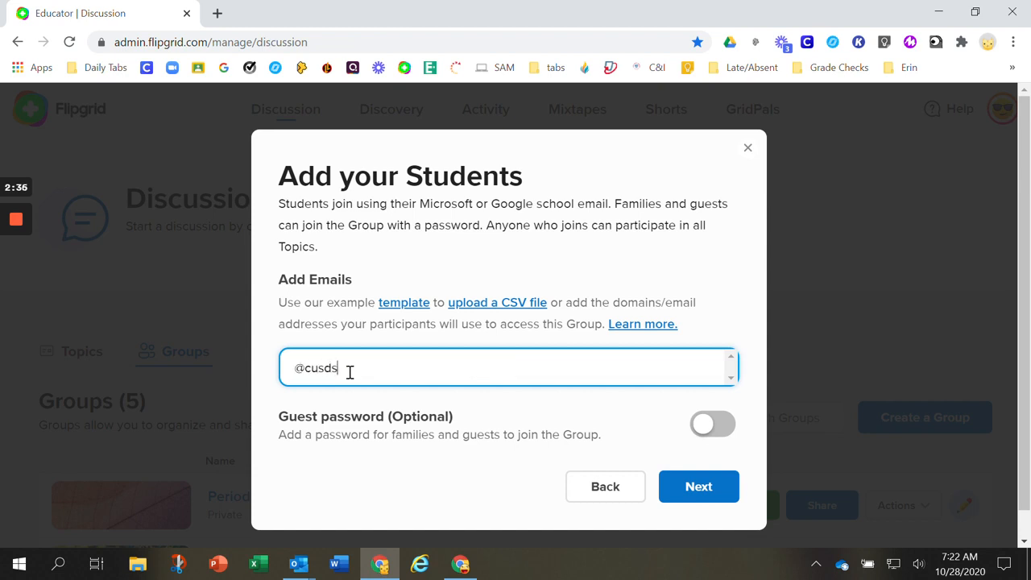
pyautogui.write('tudent.com')
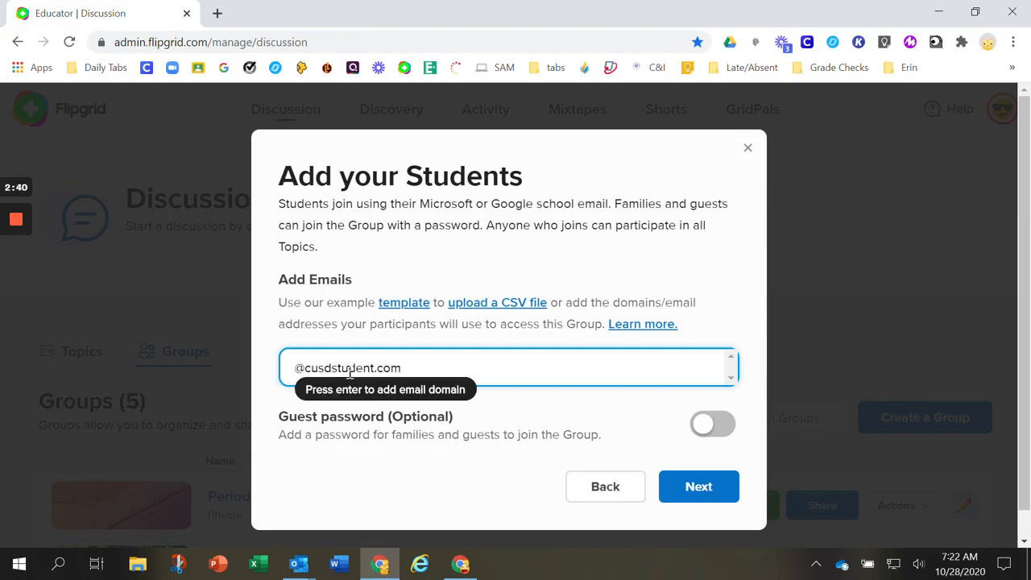
pyautogui.press('Return')
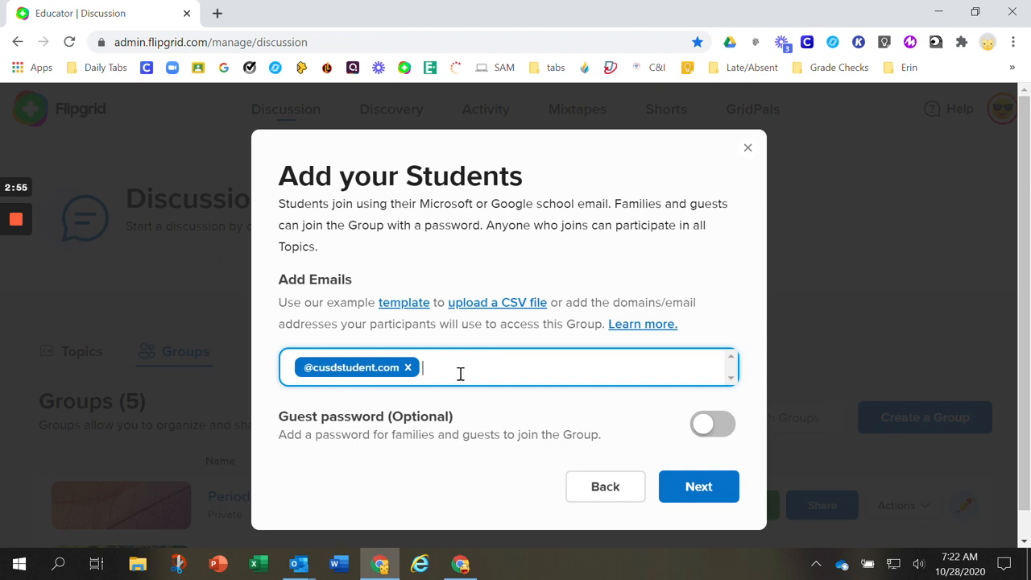
# Finish creating the Period 7 group without a guest password or duplicated topics, and go to its page
pyautogui.click(723, 497)
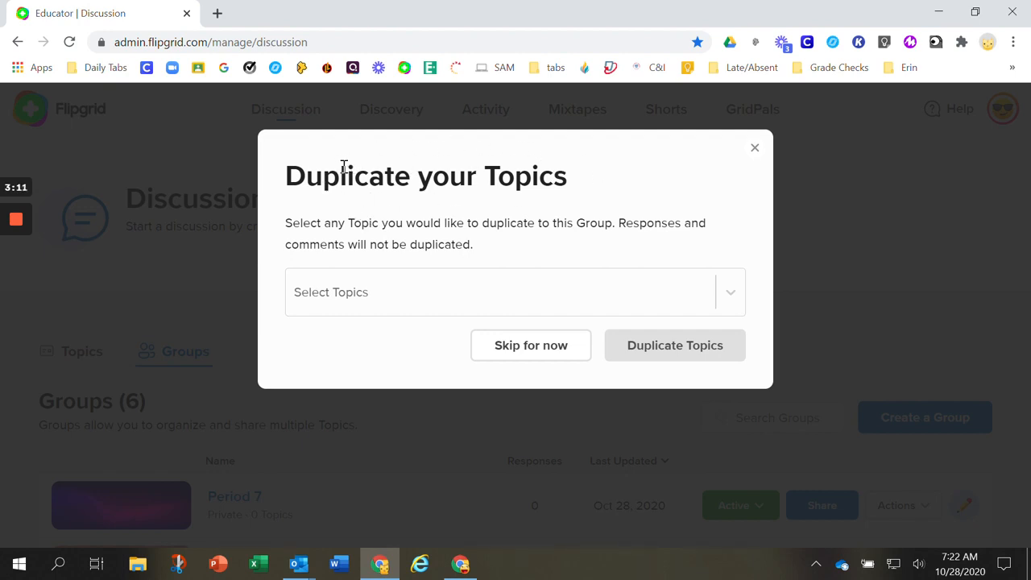
pyautogui.click(525, 357)
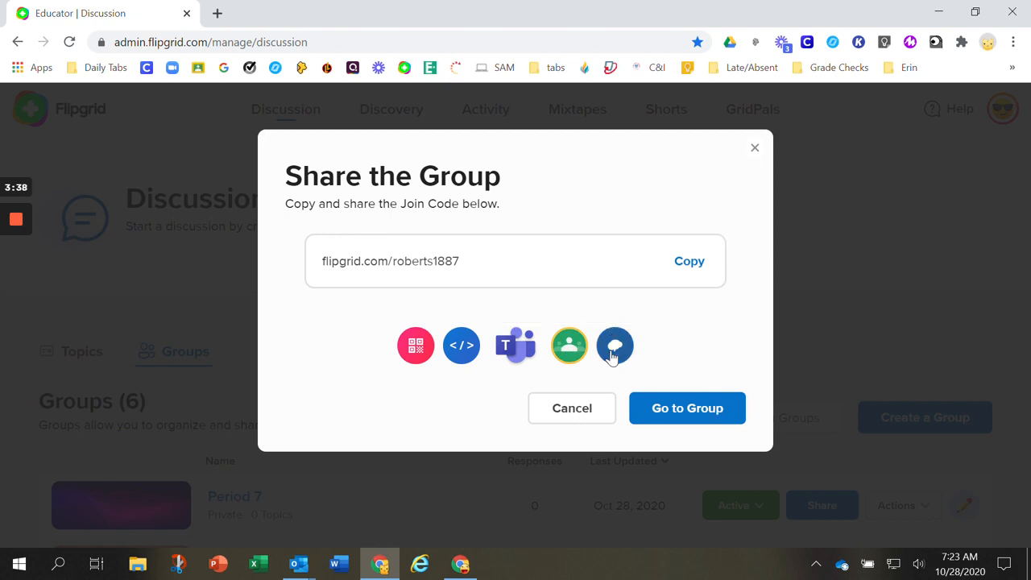
pyautogui.click(598, 409)
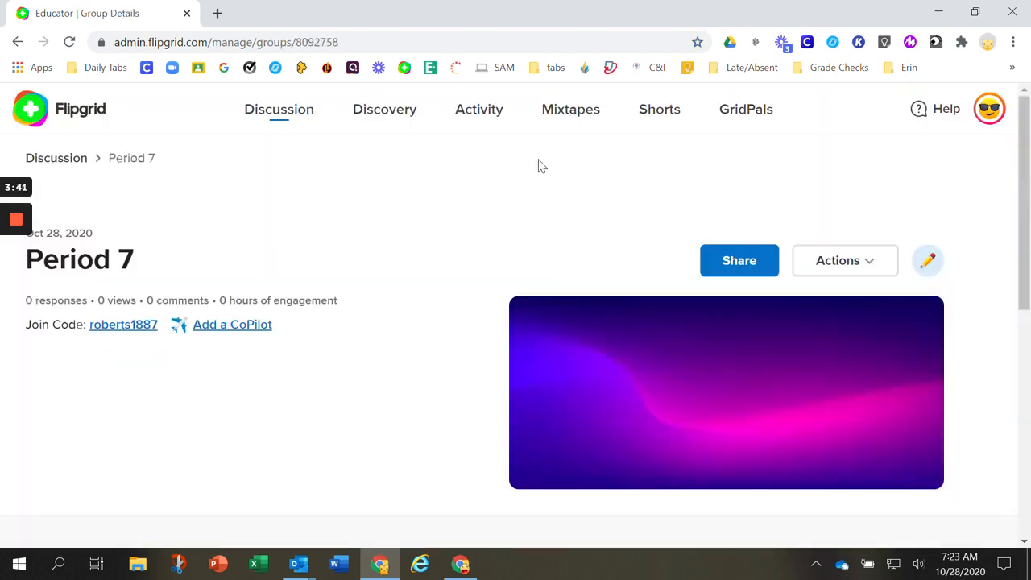
# Return to the Discussion groups and open the Rube Goldberg Machines topic in the Period 1 group
pyautogui.click(61, 159)
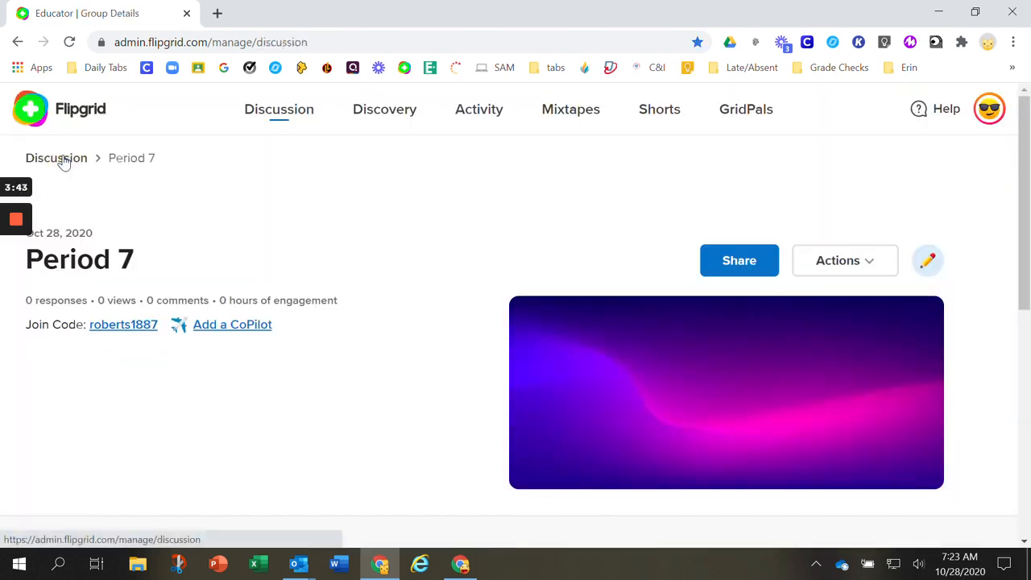
pyautogui.scroll(-5, 507, 341)
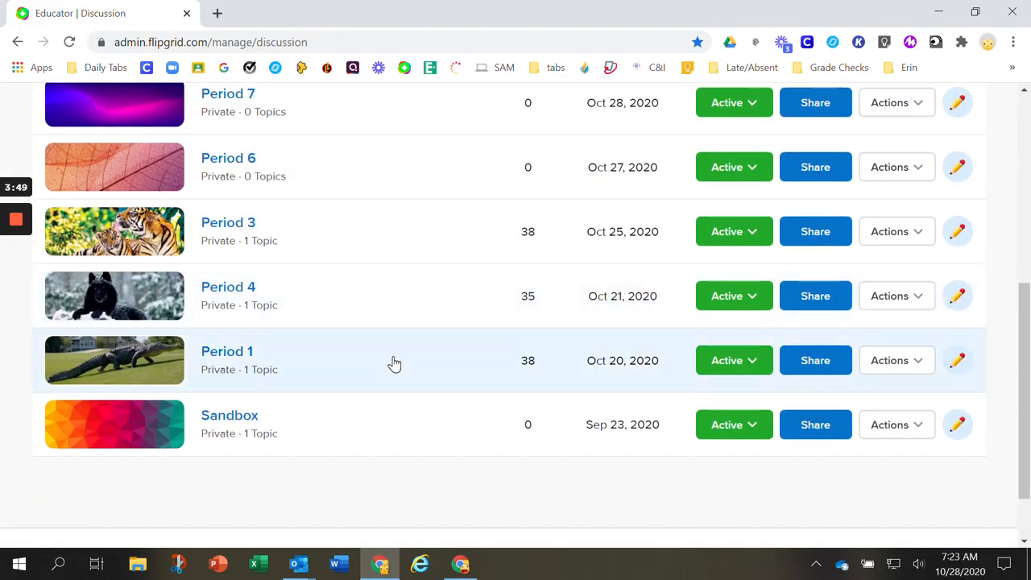
pyautogui.click(394, 362)
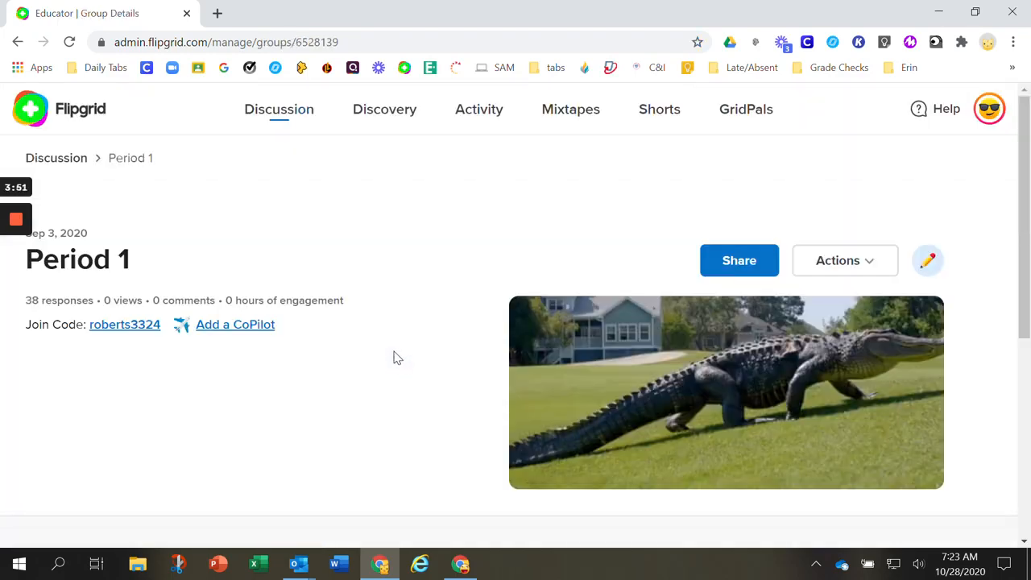
pyautogui.scroll(-4, 394, 357)
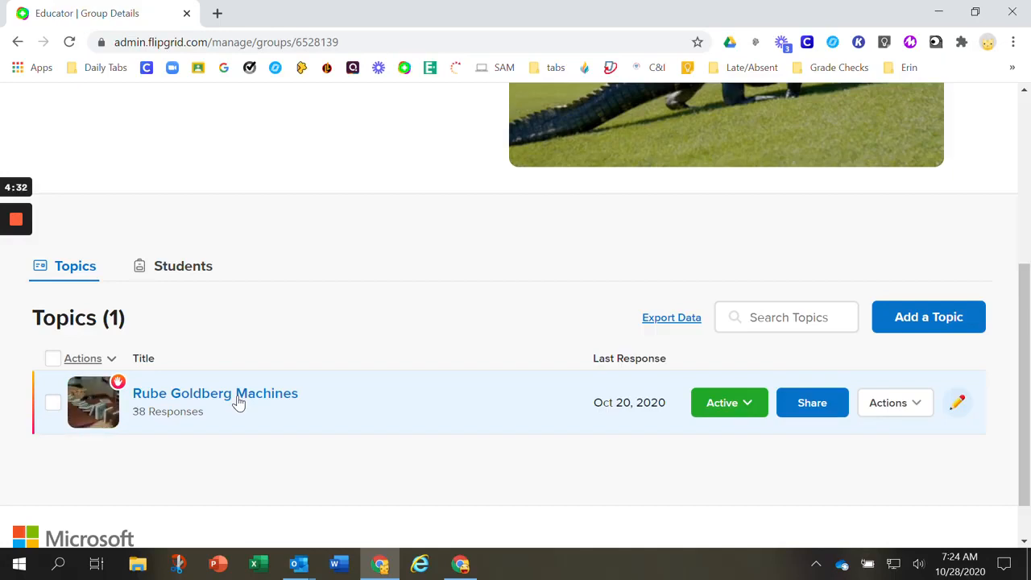
pyautogui.click(238, 403)
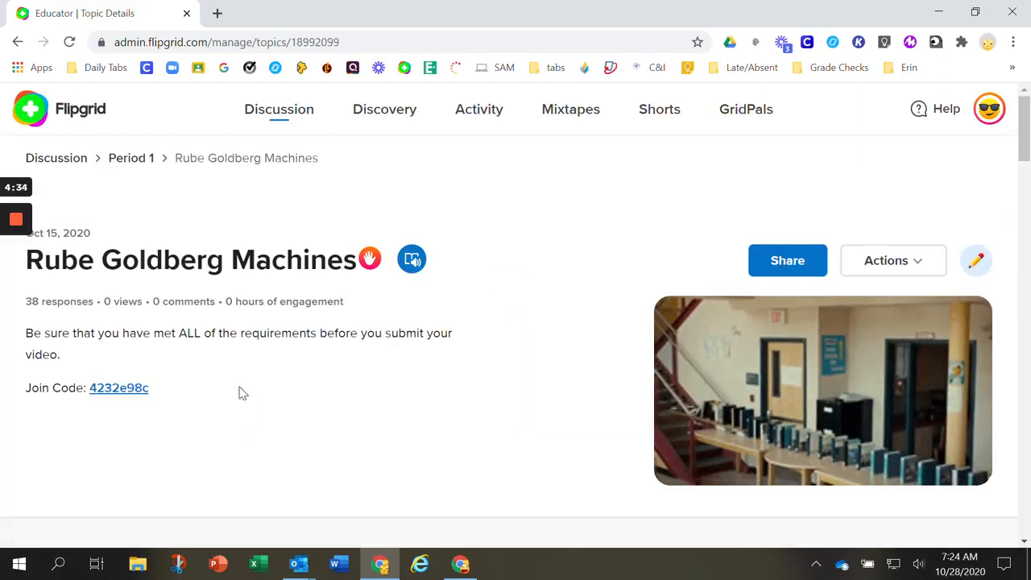
# Sort the topic's responses by last name in descending order and open the first student's video response
pyautogui.scroll(-3, 418, 362)
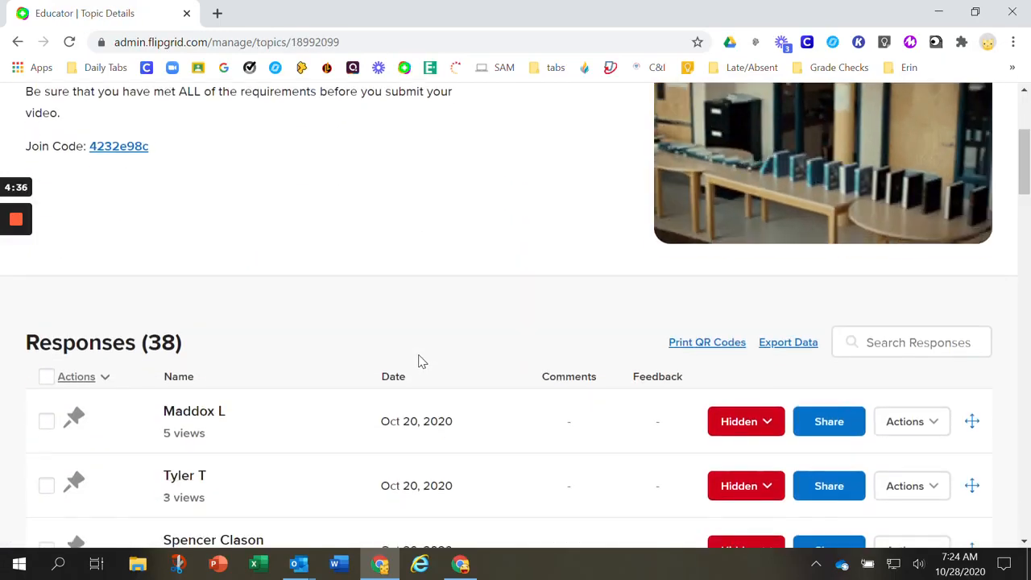
pyautogui.scroll(-3, 419, 363)
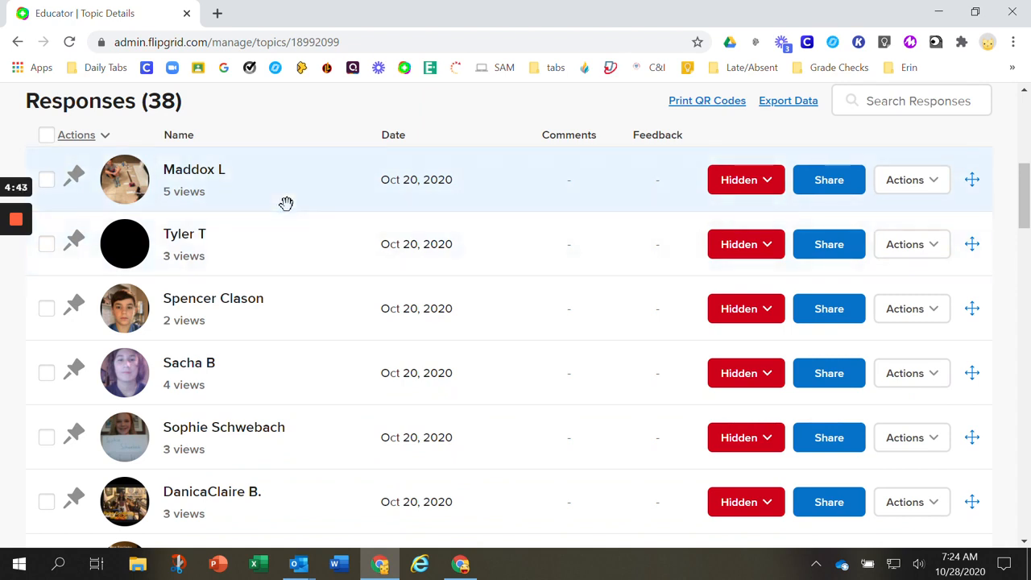
pyautogui.scroll(1, 194, 197)
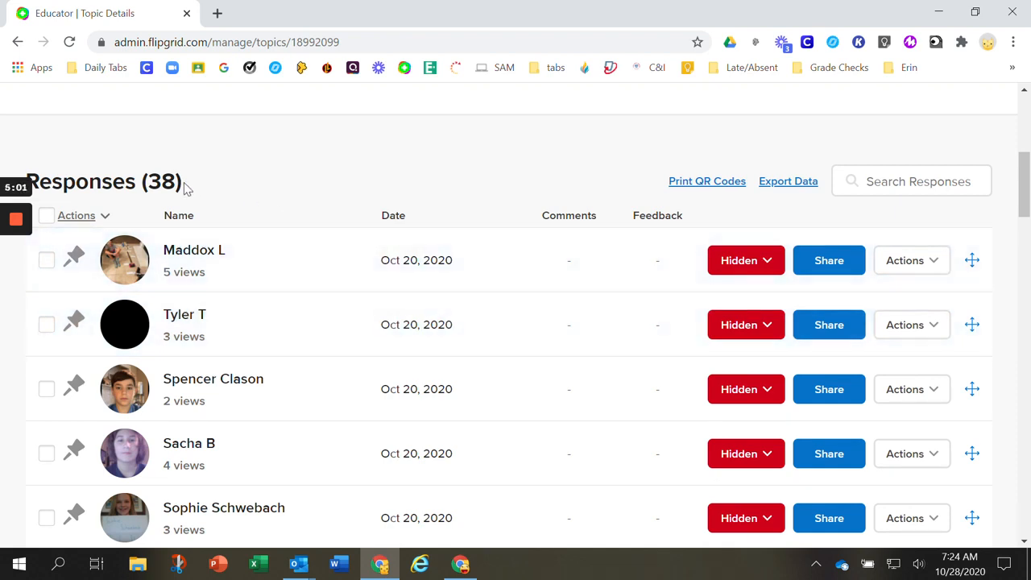
pyautogui.click(178, 215)
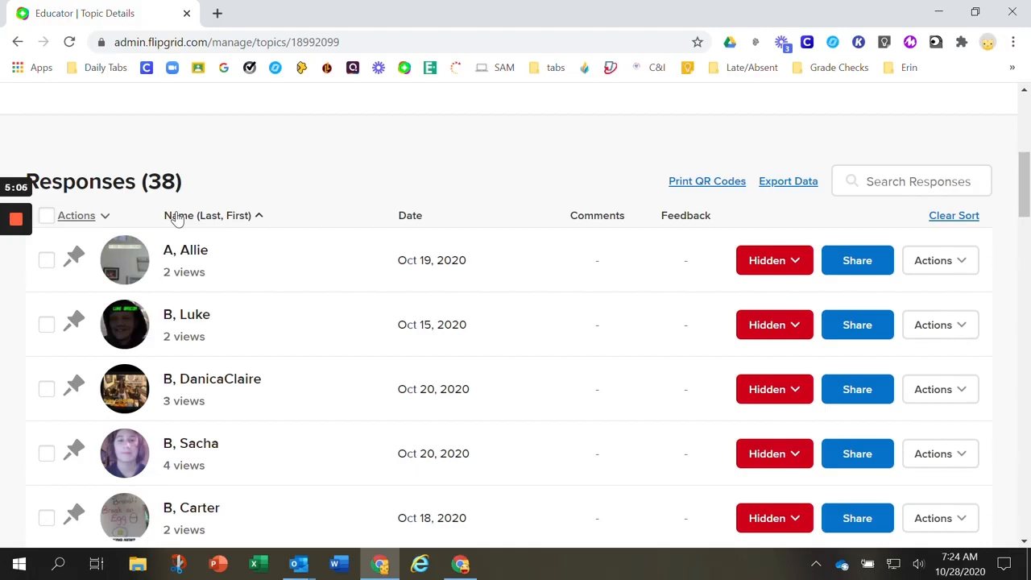
pyautogui.click(177, 218)
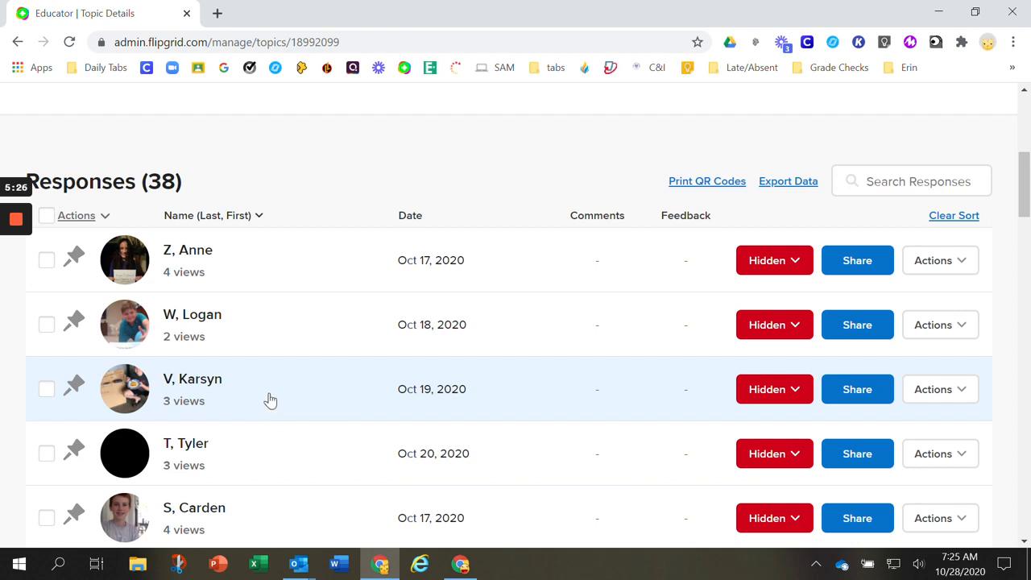
pyautogui.click(190, 263)
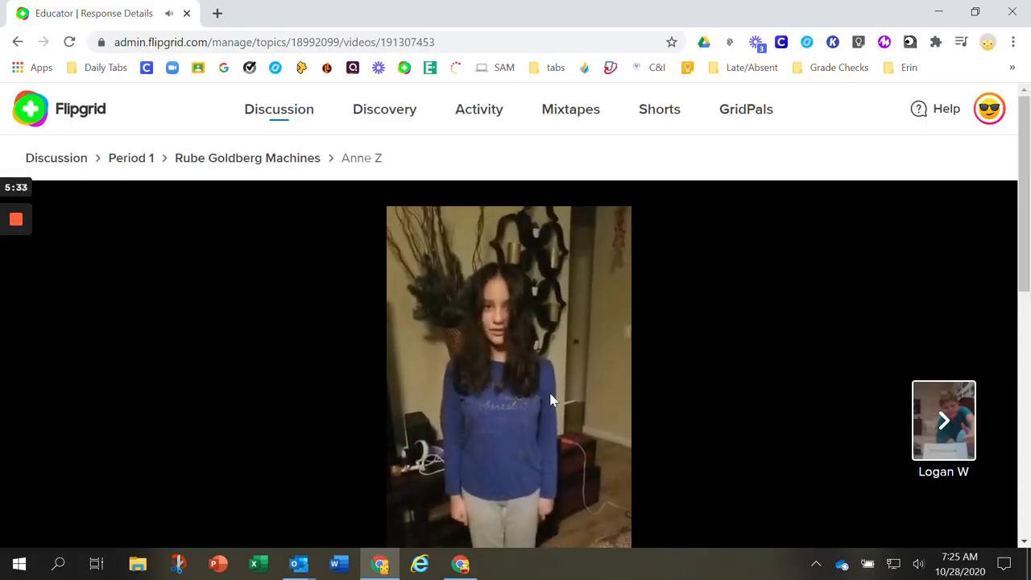
# Pause the student's video response and examine the playback controls, the Details and Feedback sections, and the link to the next response
pyautogui.scroll(-2, 538, 358)
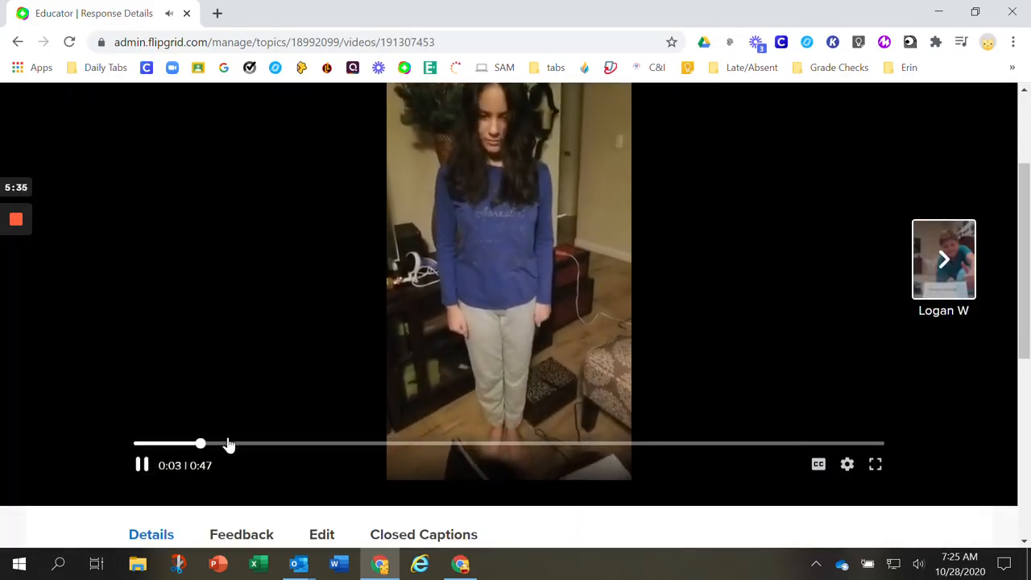
pyautogui.click(147, 468)
pyautogui.scroll(2, 507, 283)
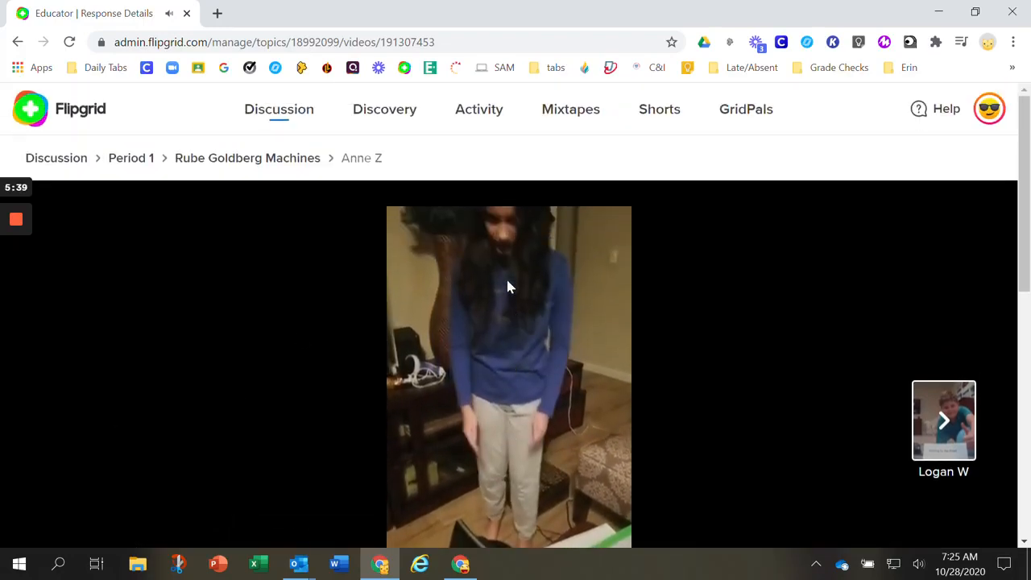
pyautogui.scroll(-1, 508, 286)
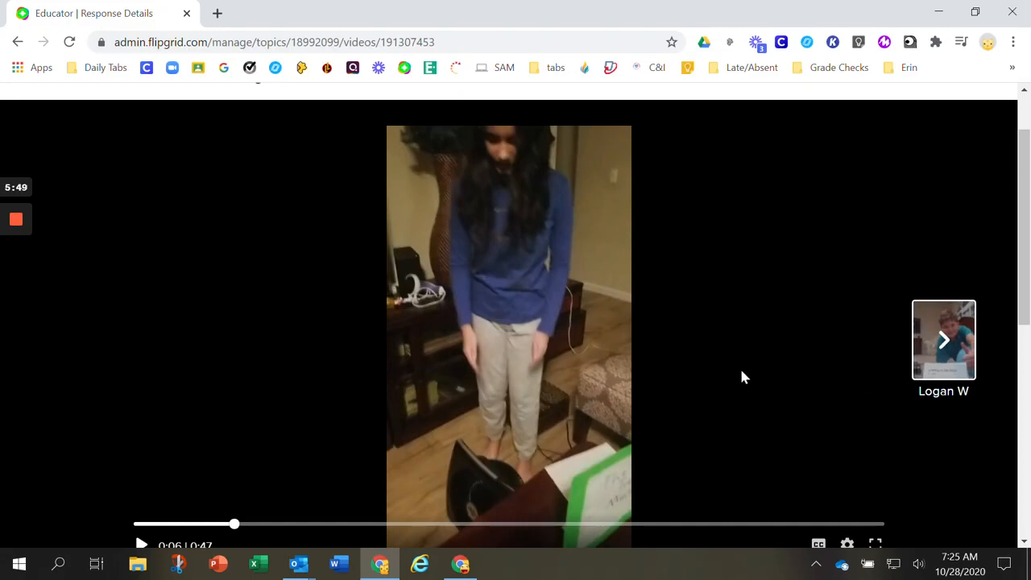
pyautogui.scroll(1, 739, 366)
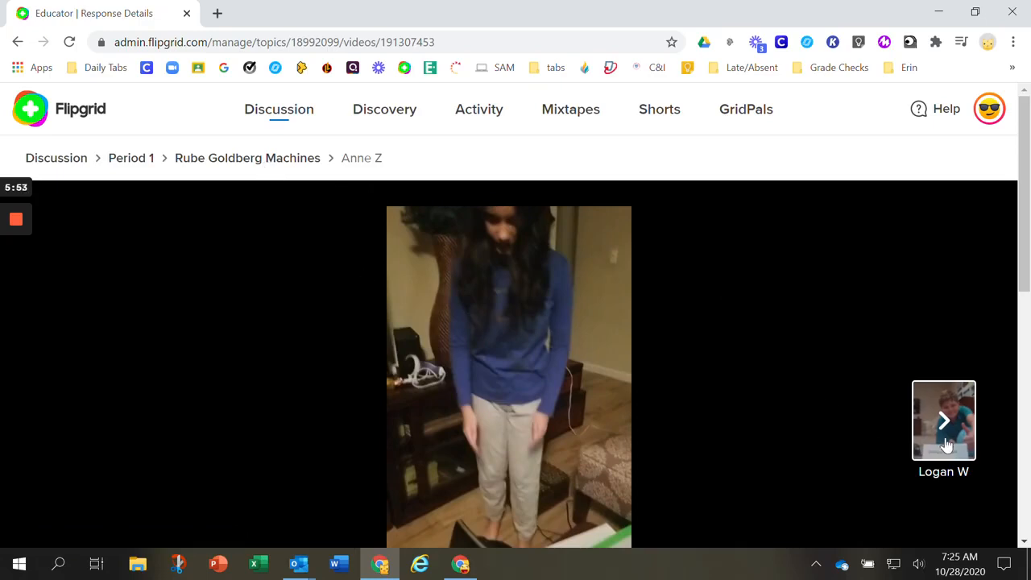
# Return to the Rube Goldberg Machines topic and look through its list of student responses
pyautogui.click(292, 161)
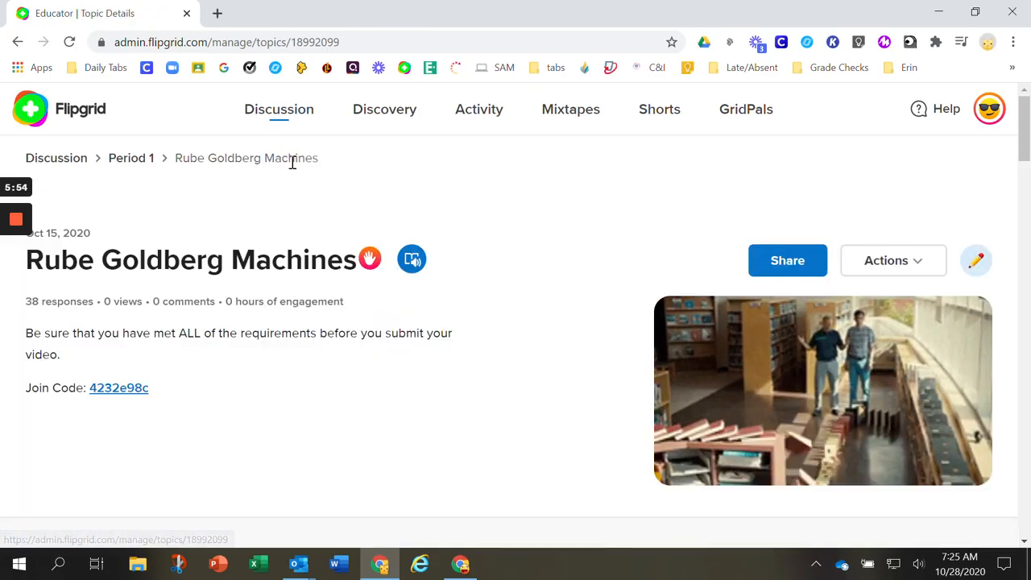
pyautogui.scroll(-3, 445, 272)
pyautogui.scroll(-1, 443, 271)
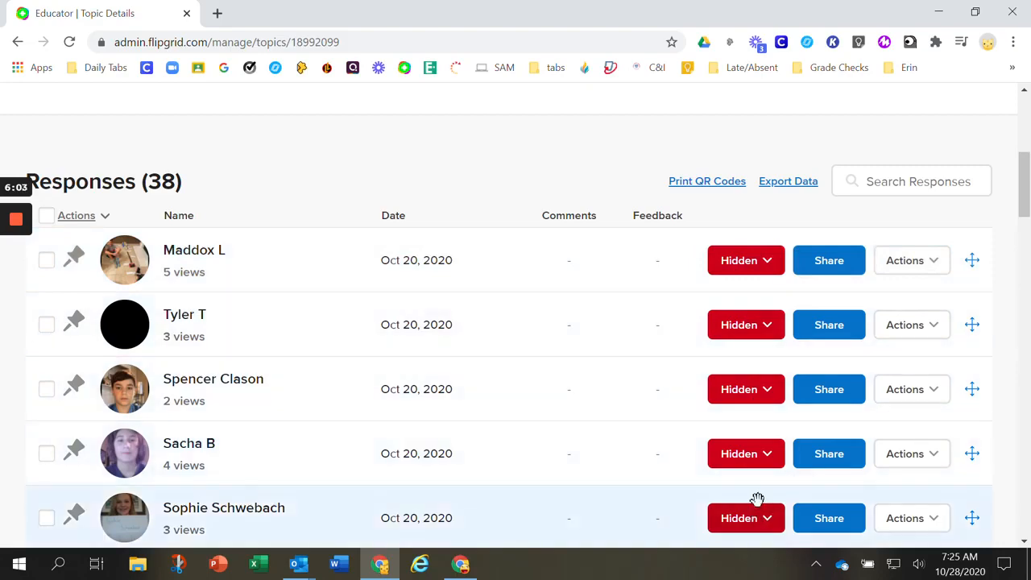
pyautogui.scroll(-12, 758, 499)
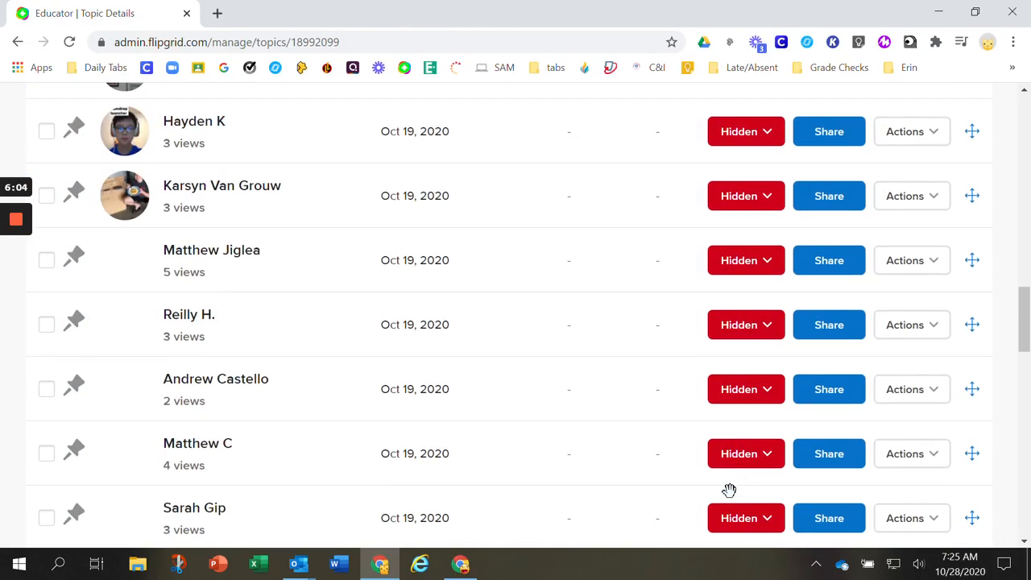
pyautogui.scroll(-5, 730, 490)
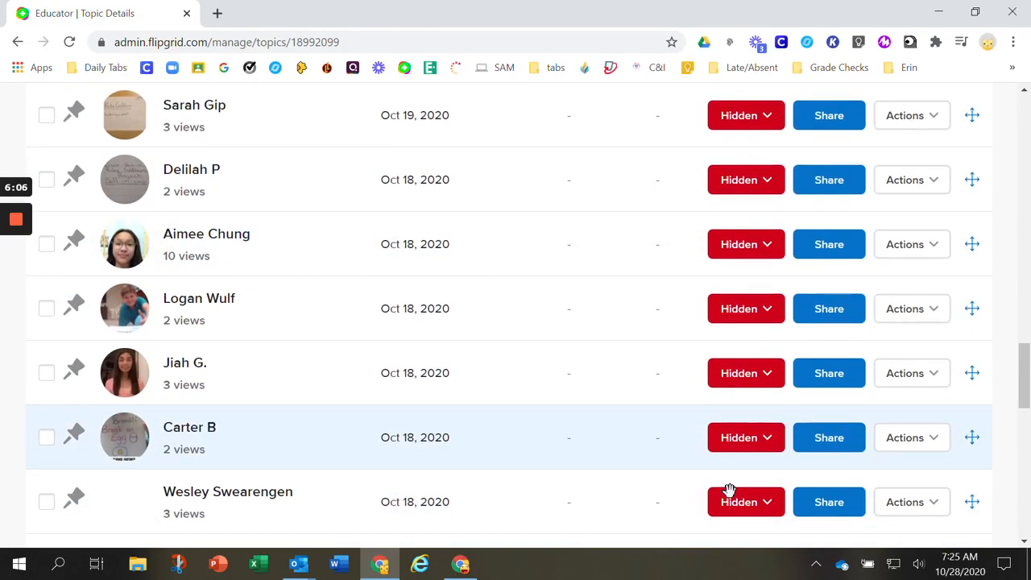
pyautogui.scroll(20, 729, 490)
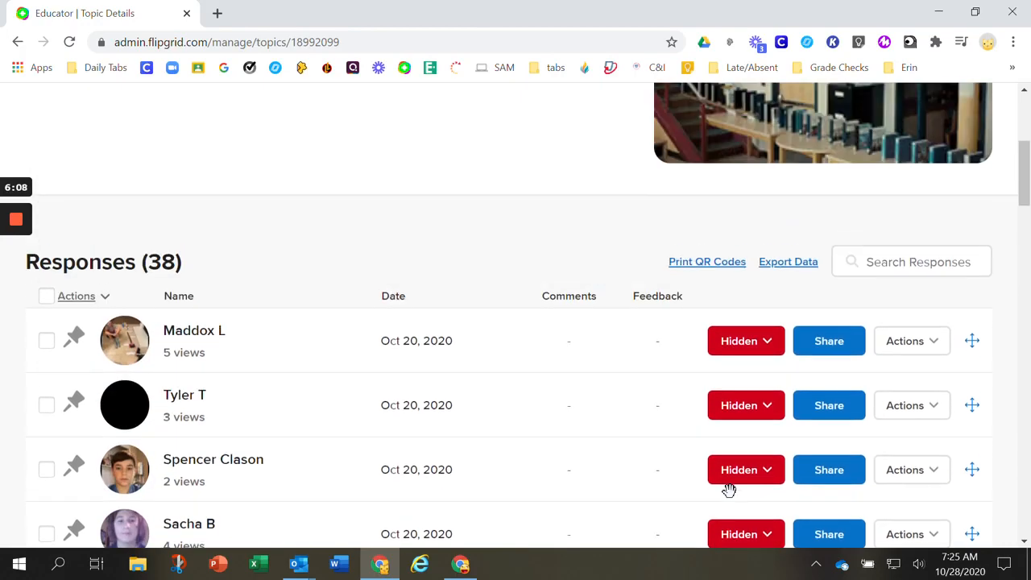
# Examine the Active and Hidden visibility options and the available actions for the first student response in the list
pyautogui.click(766, 345)
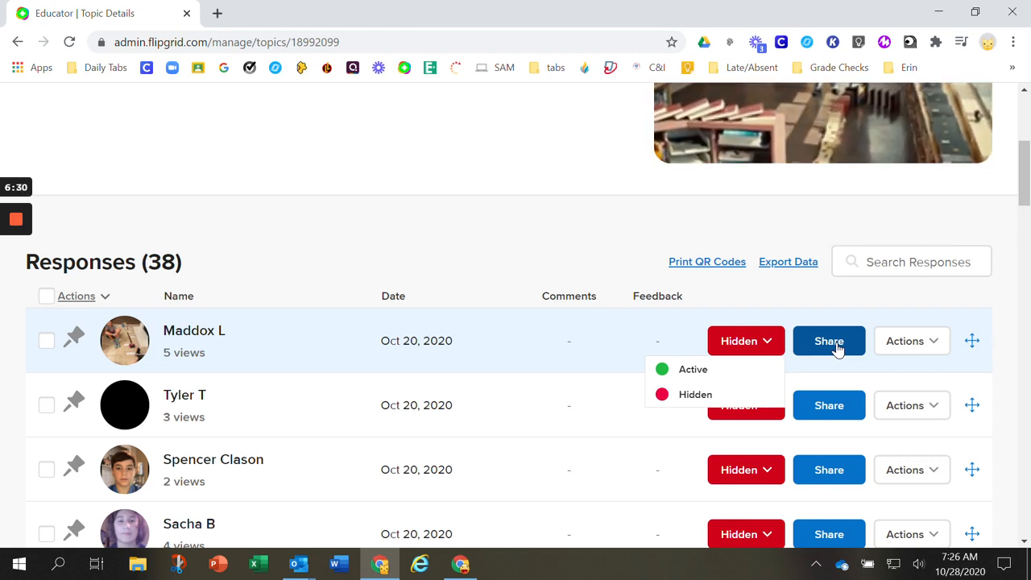
pyautogui.click(932, 347)
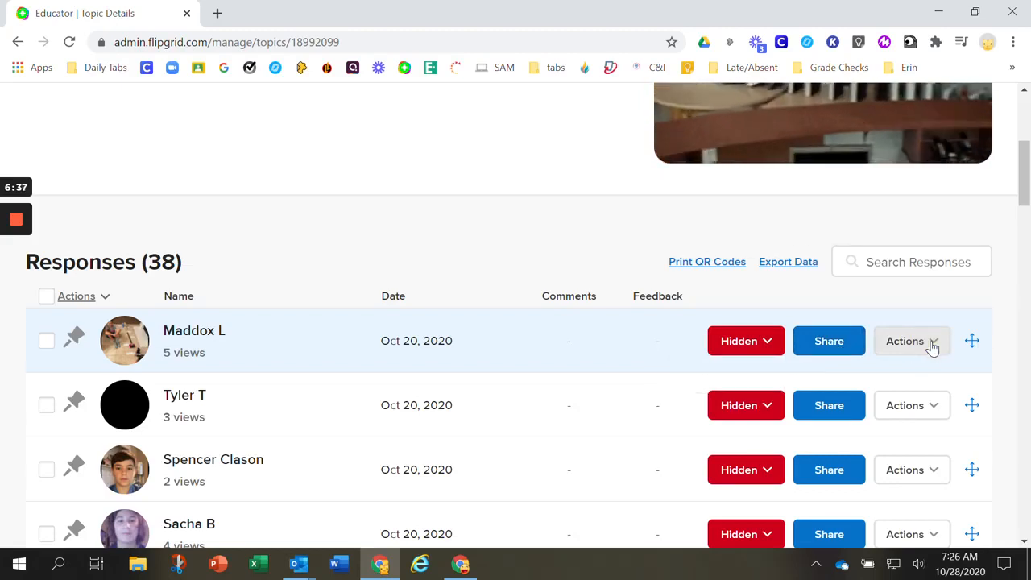
pyautogui.click(929, 346)
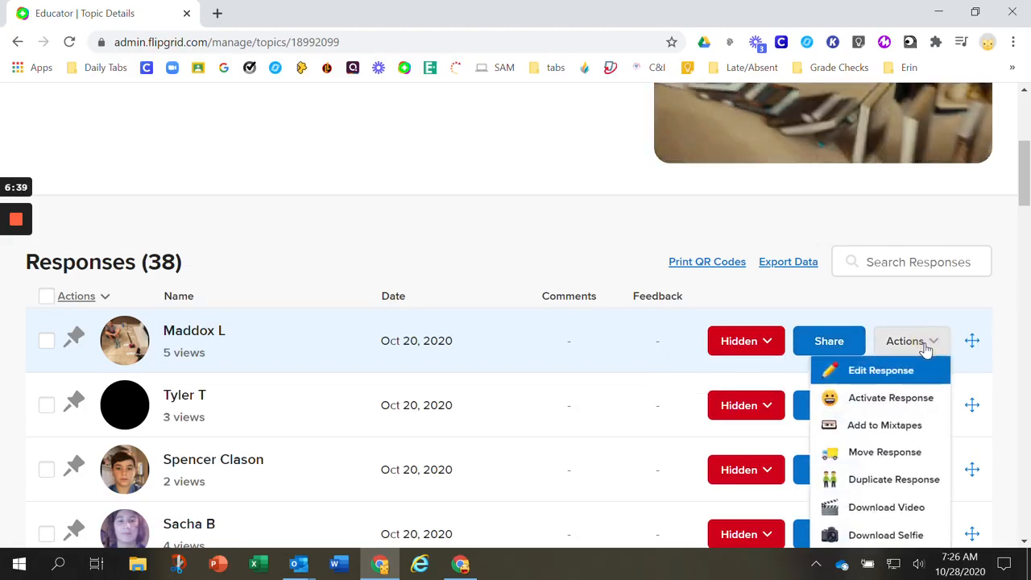
pyautogui.scroll(-1, 927, 348)
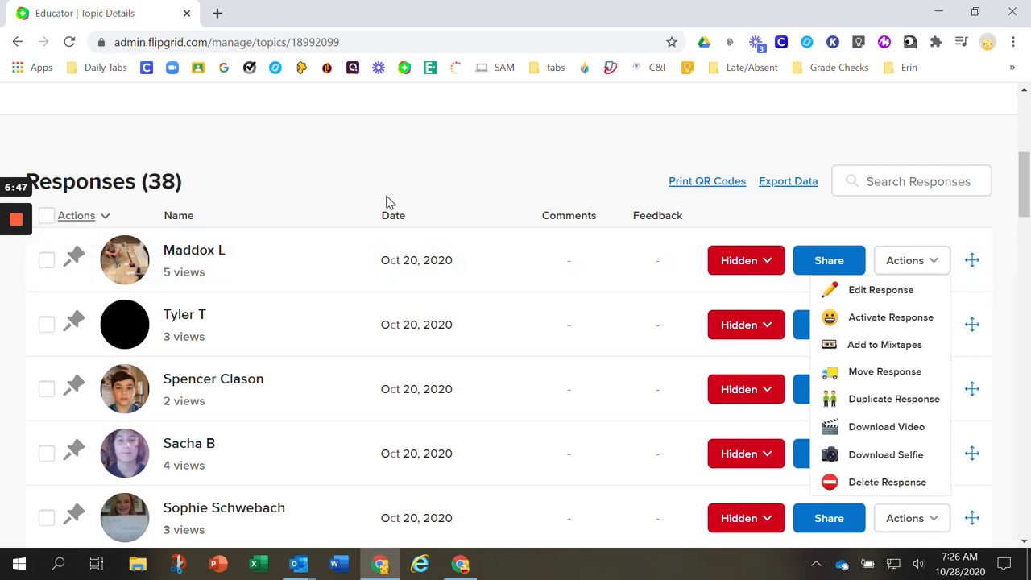
# Select the first student response, view the bulk actions available for selected responses, and clear the selection
pyautogui.click(46, 260)
pyautogui.click(105, 216)
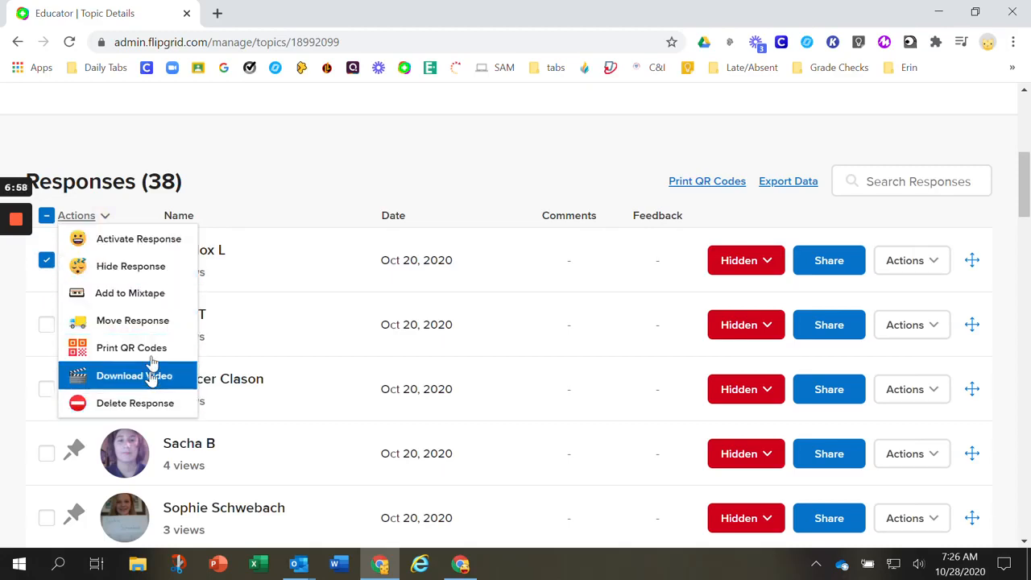
pyautogui.click(44, 264)
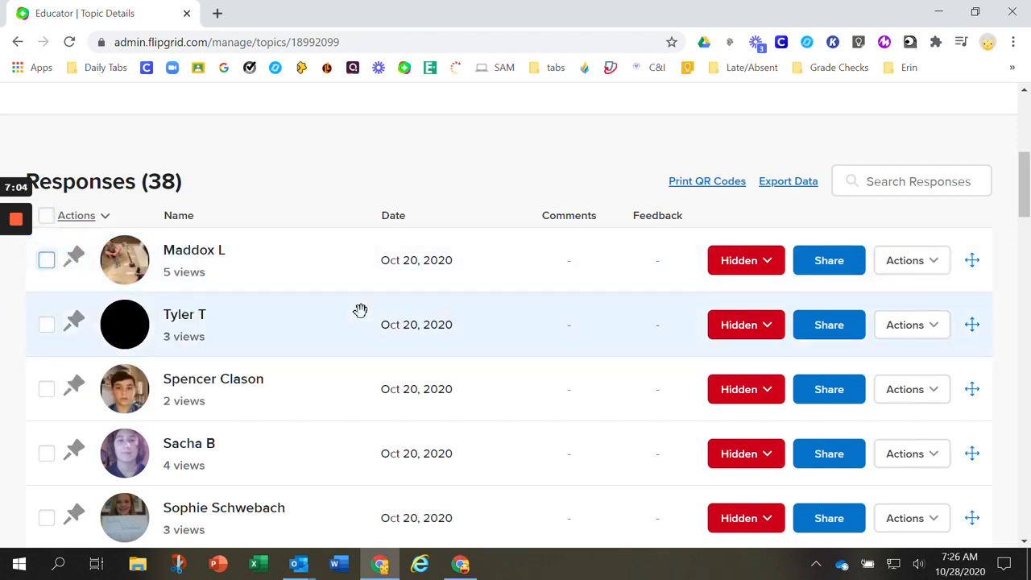
# Go back to the Period 1 group's page and look over its details and list of topics
pyautogui.scroll(-2, 514, 339)
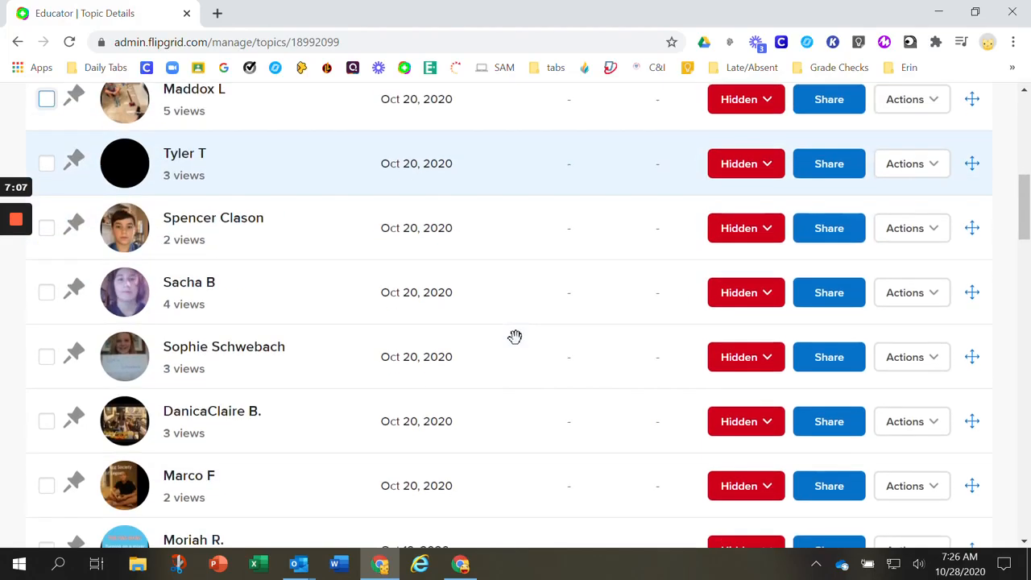
pyautogui.scroll(6, 514, 338)
pyautogui.scroll(1, 515, 336)
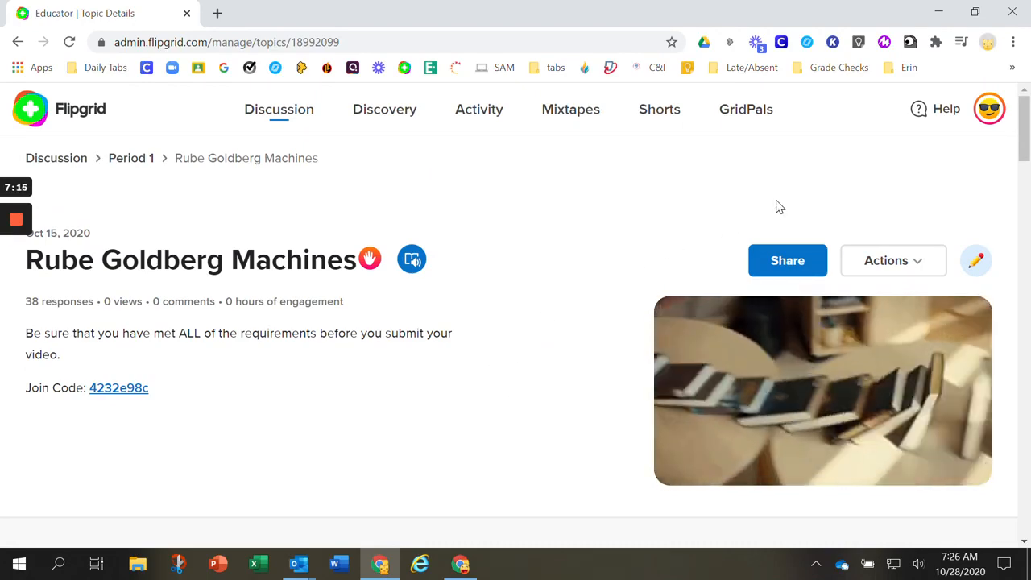
pyautogui.click(129, 159)
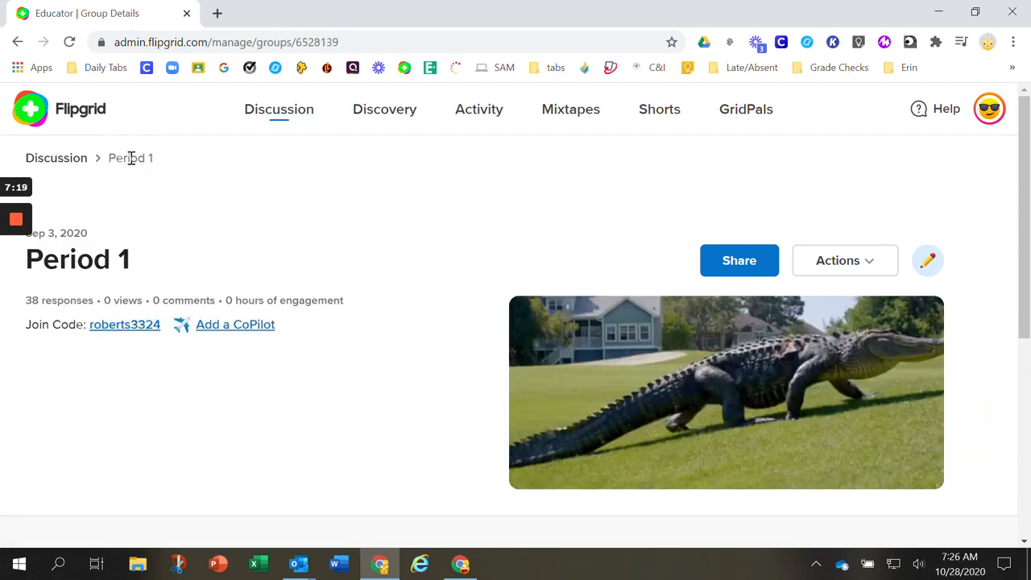
pyautogui.scroll(-2, 158, 245)
pyautogui.scroll(2, 158, 245)
pyautogui.scroll(-3, 157, 253)
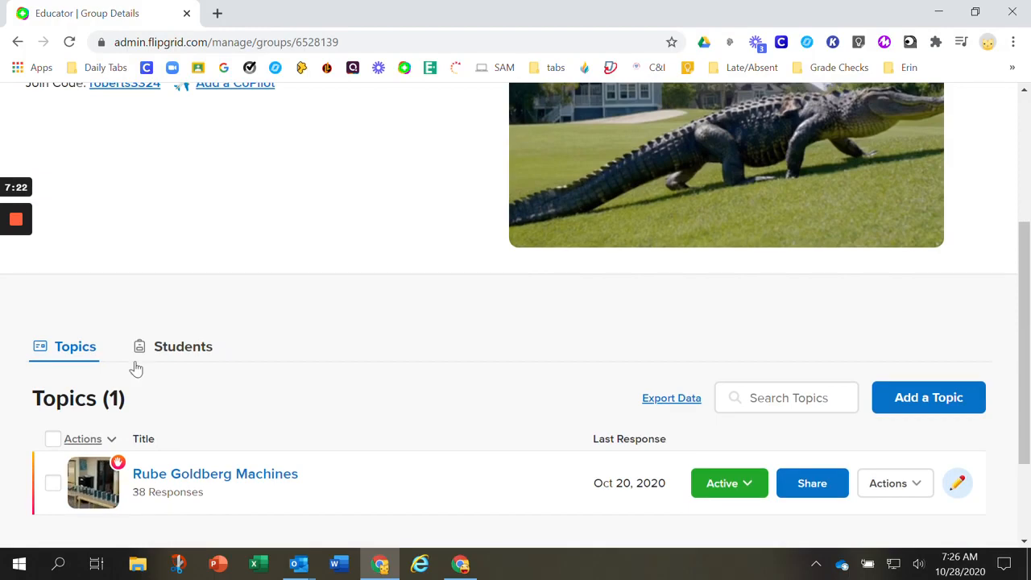
pyautogui.scroll(4, 214, 294)
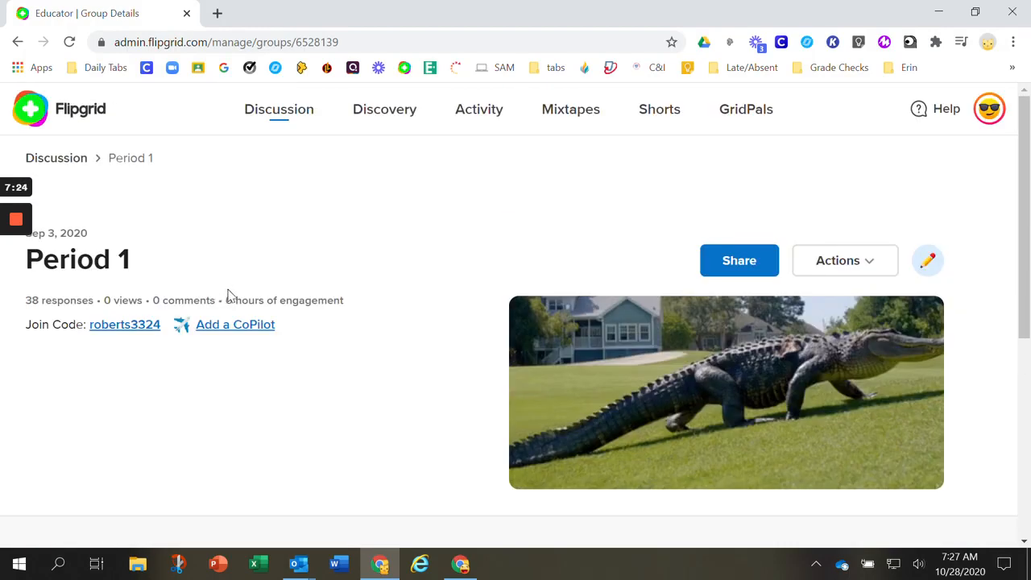
pyautogui.scroll(-2, 297, 299)
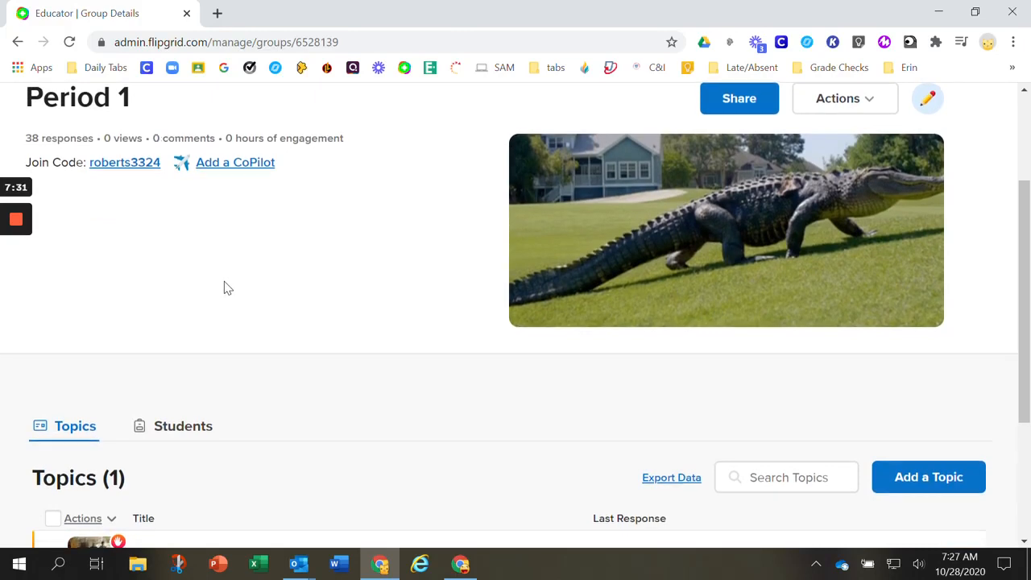
pyautogui.scroll(-1, 226, 287)
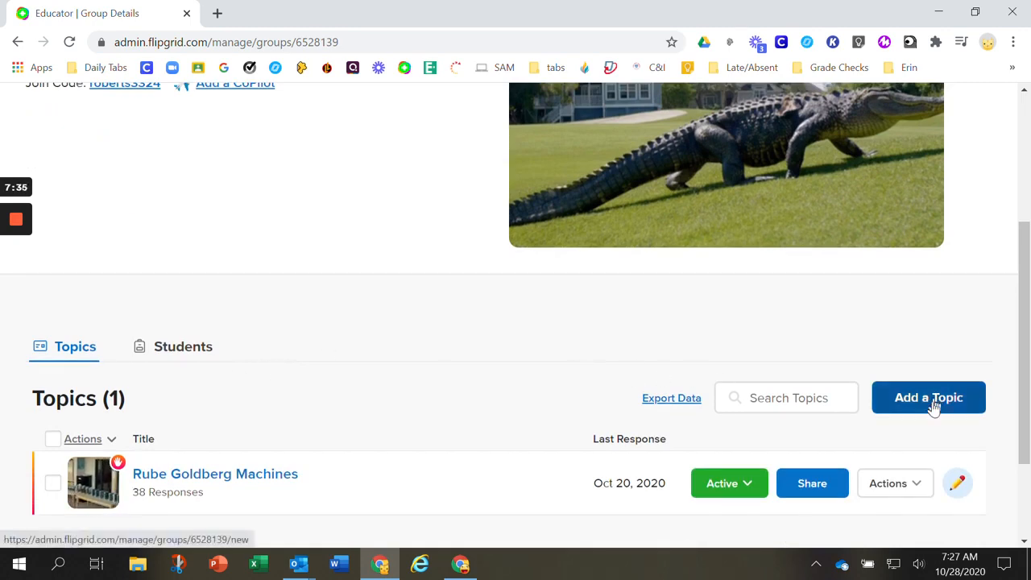
pyautogui.scroll(2, 813, 376)
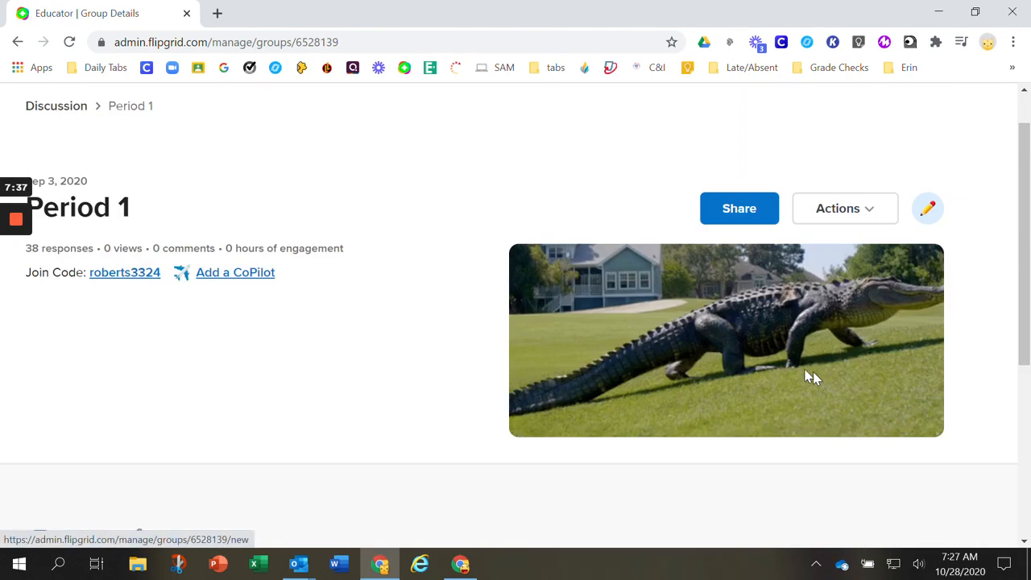
pyautogui.scroll(1, 813, 377)
pyautogui.scroll(-3, 817, 396)
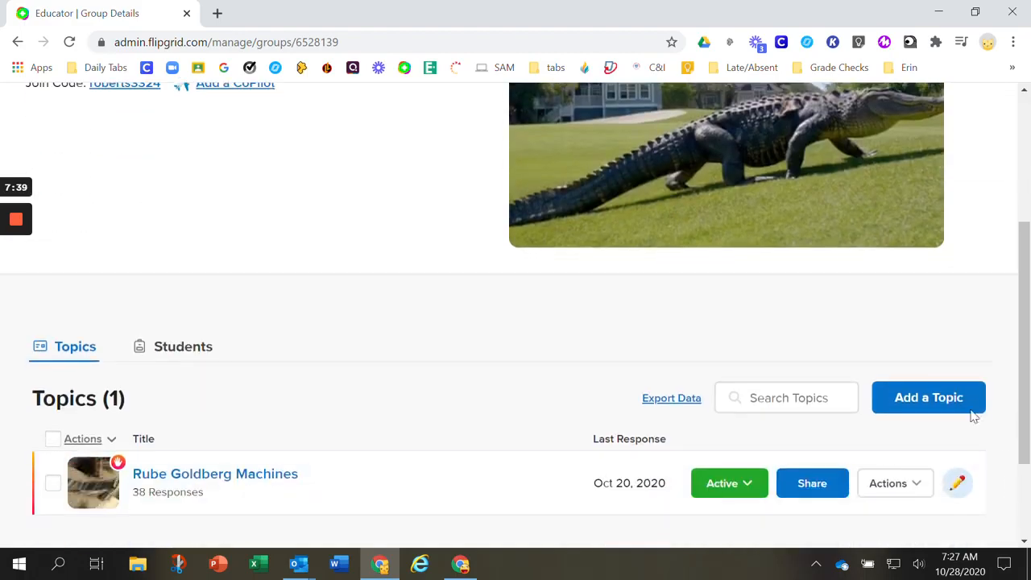
# Start a new topic in the Period 1 group with the title "Sample" and the prompt "Description"
pyautogui.click(968, 414)
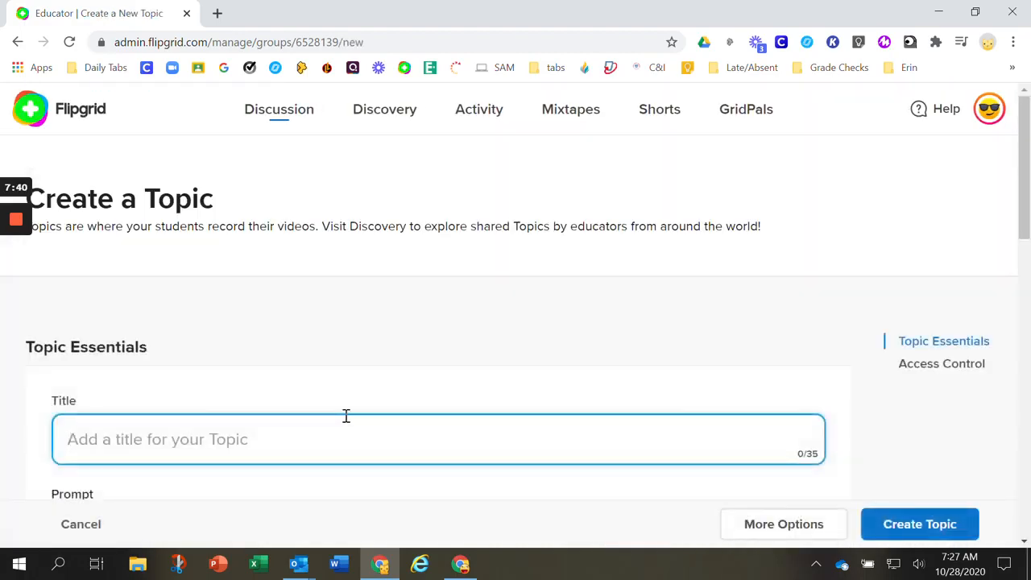
pyautogui.scroll(-2, 314, 355)
pyautogui.write('Sampl')
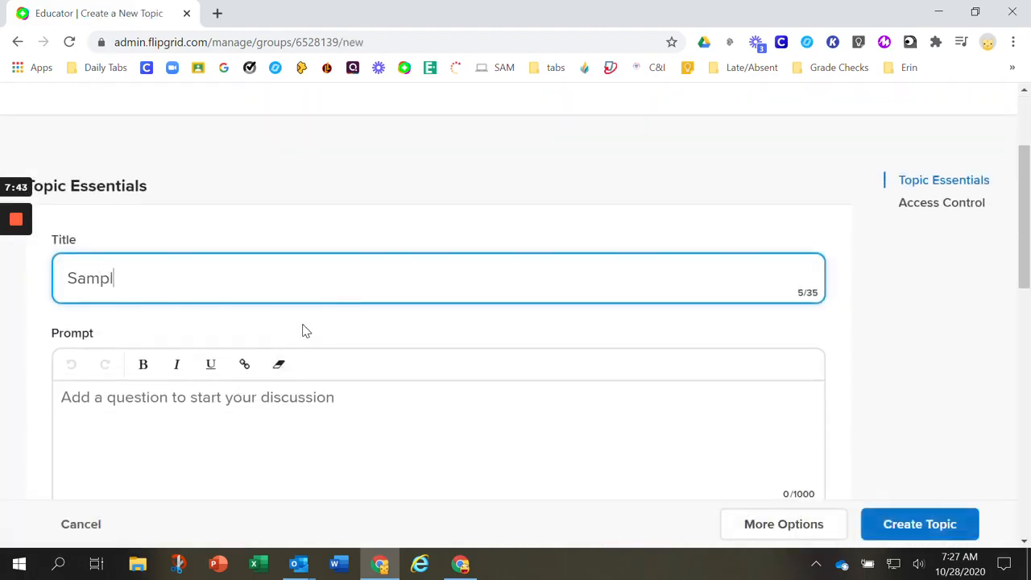
pyautogui.write('e')
pyautogui.scroll(-1, 429, 316)
pyautogui.click(310, 322)
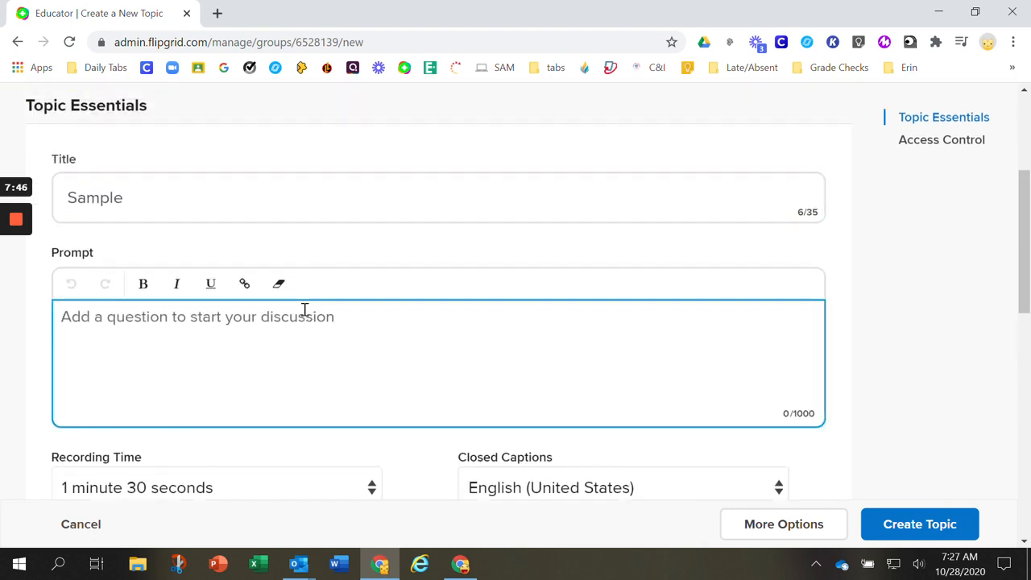
pyautogui.write('Description')
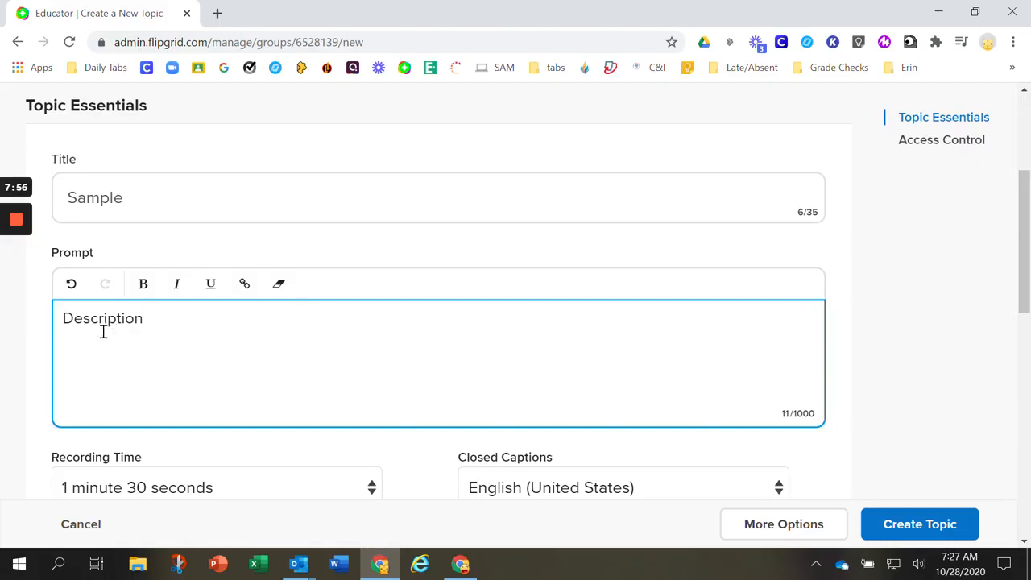
# Examine the recording time limits available for the new topic
pyautogui.scroll(-2, 325, 347)
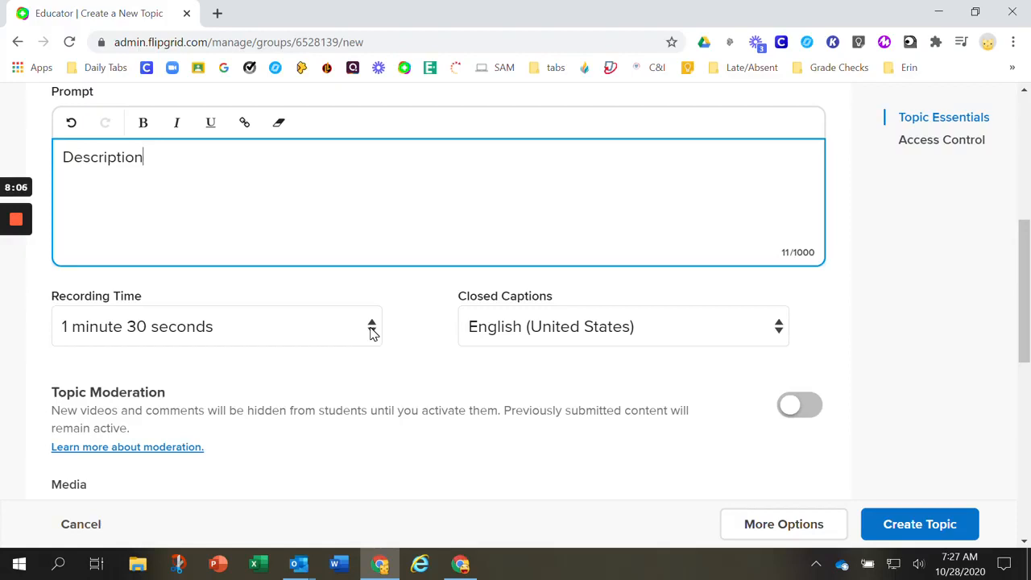
pyautogui.click(372, 332)
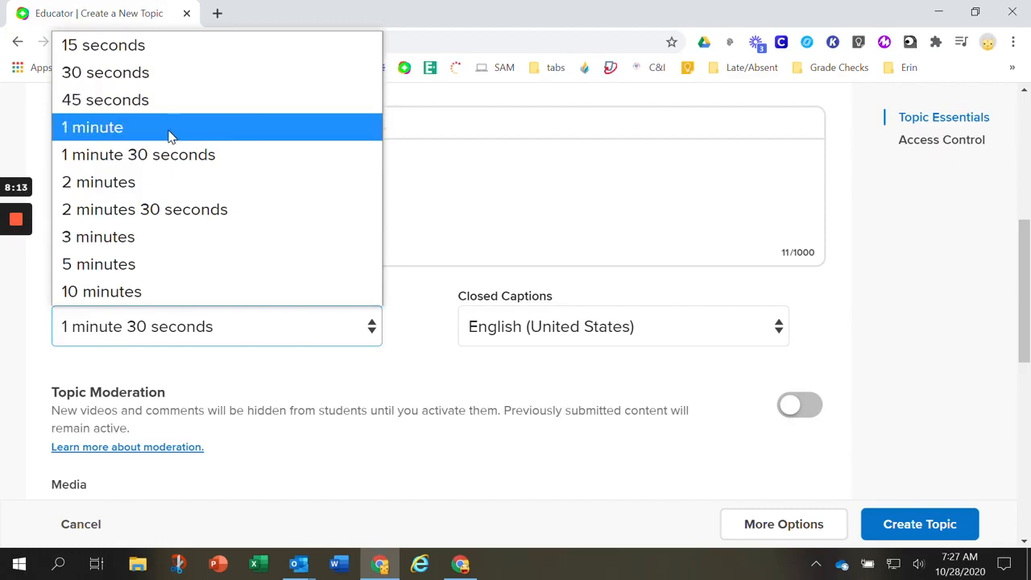
pyautogui.click(847, 338)
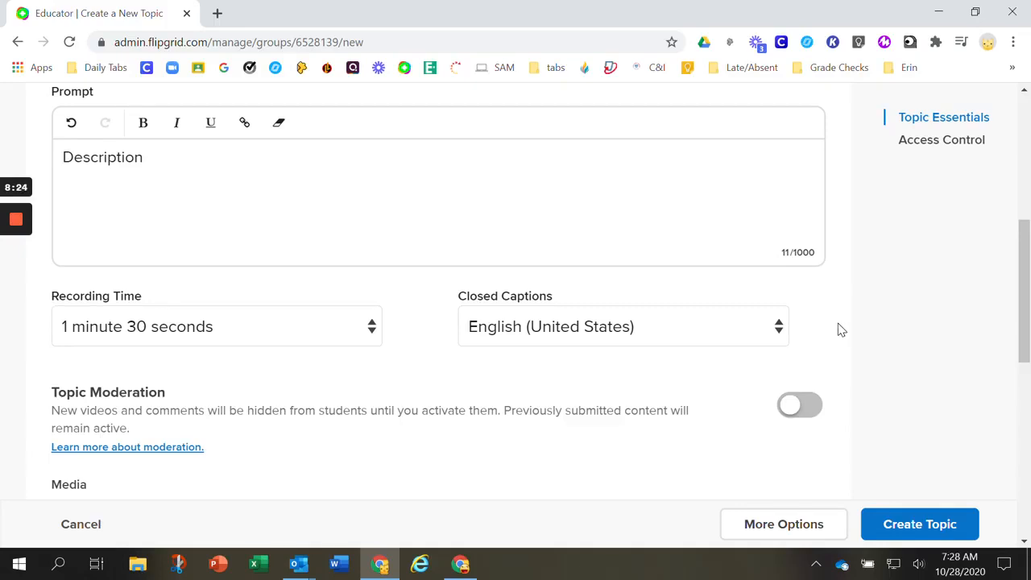
pyautogui.click(372, 332)
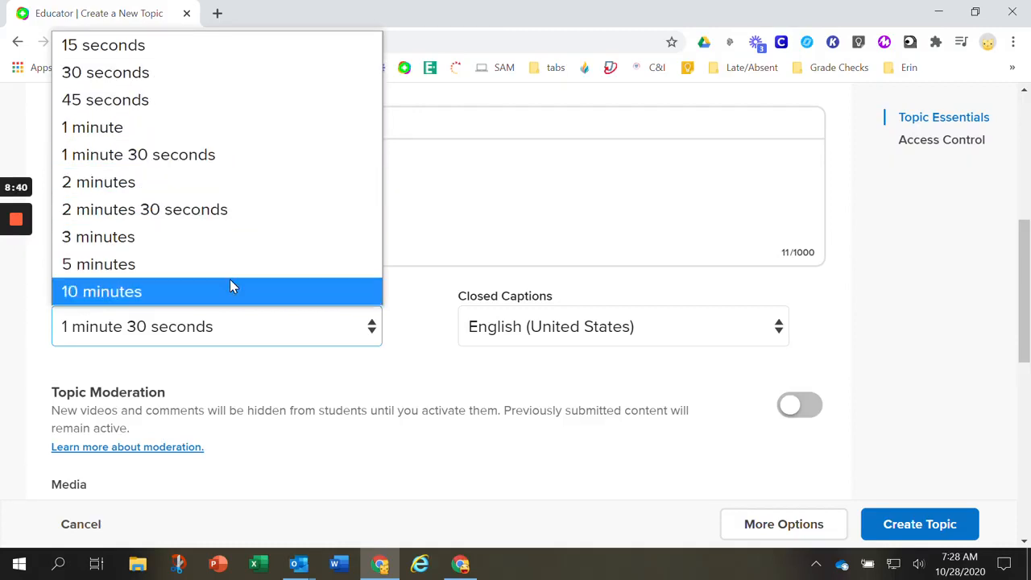
pyautogui.click(885, 309)
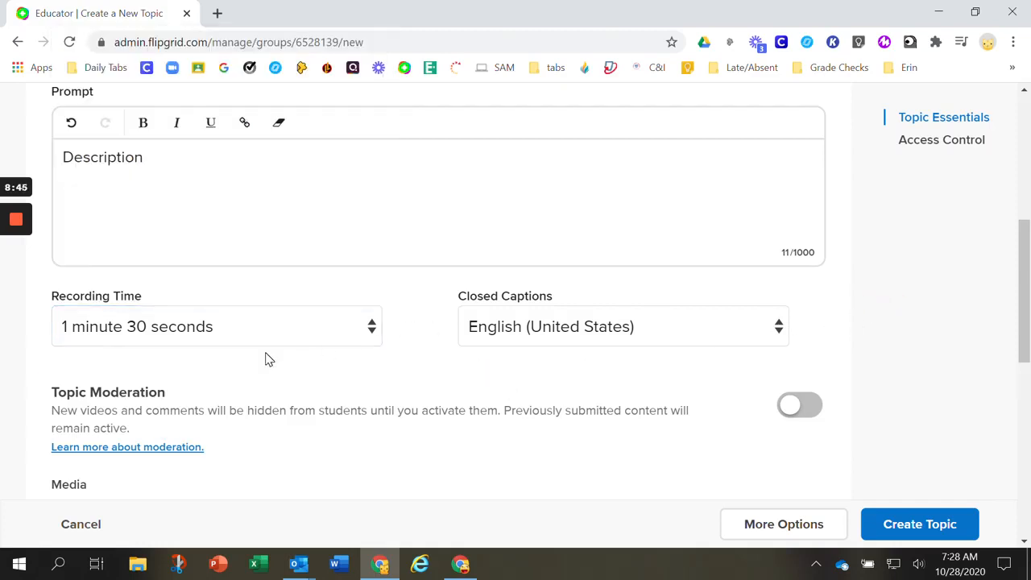
# Turn on Topic Moderation so new videos and comments are hidden from students until activated
pyautogui.click(802, 411)
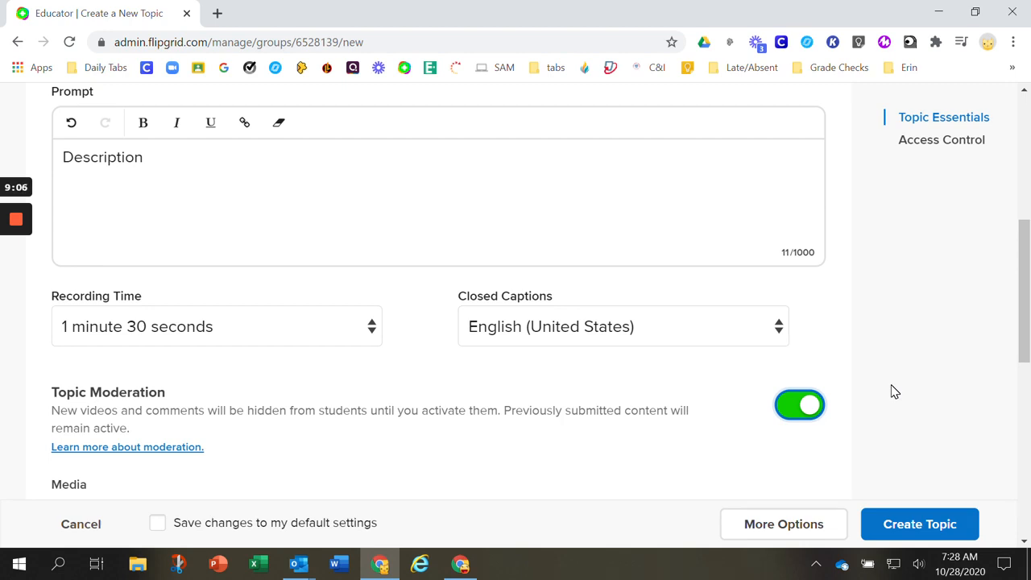
pyautogui.scroll(-3, 766, 379)
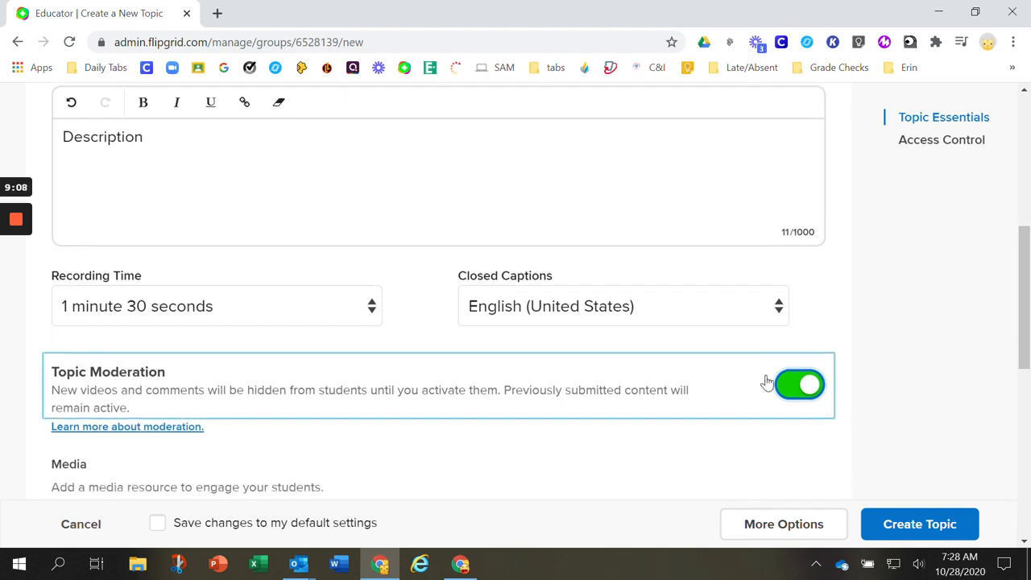
# Look over the new topic's media resource choices and its custom access setting
pyautogui.scroll(3, 516, 274)
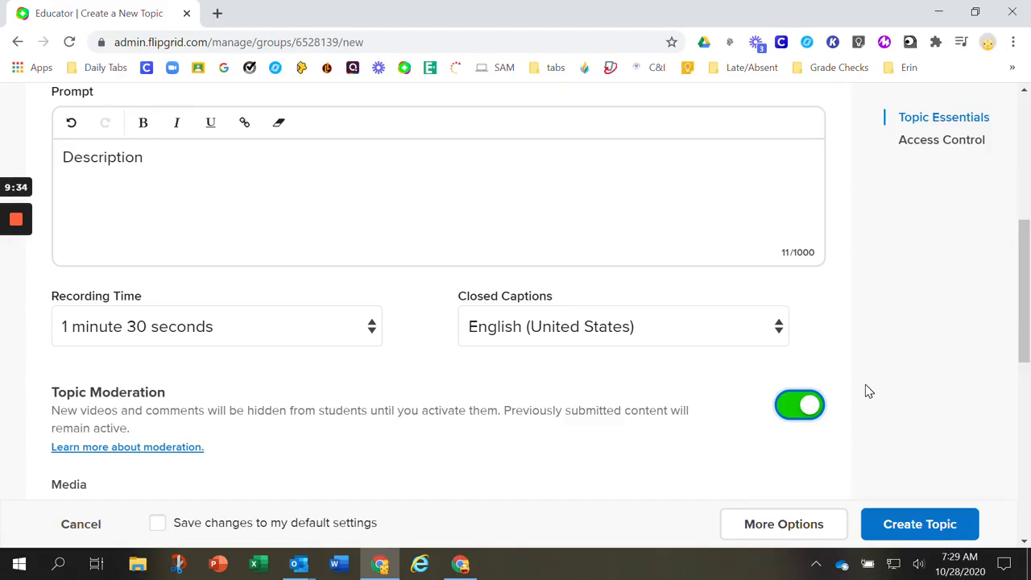
pyautogui.scroll(-2, 877, 384)
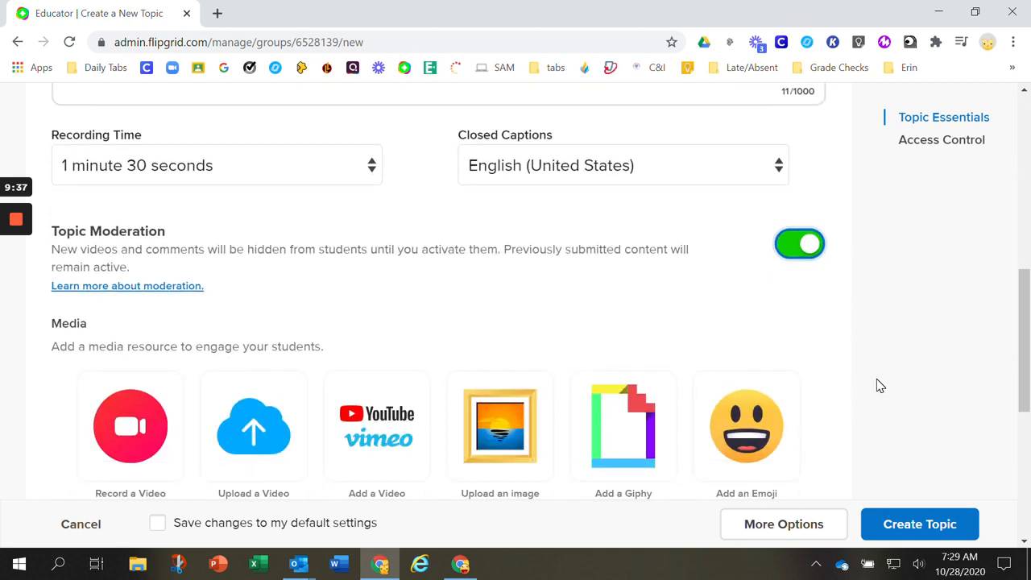
pyautogui.scroll(-2, 878, 385)
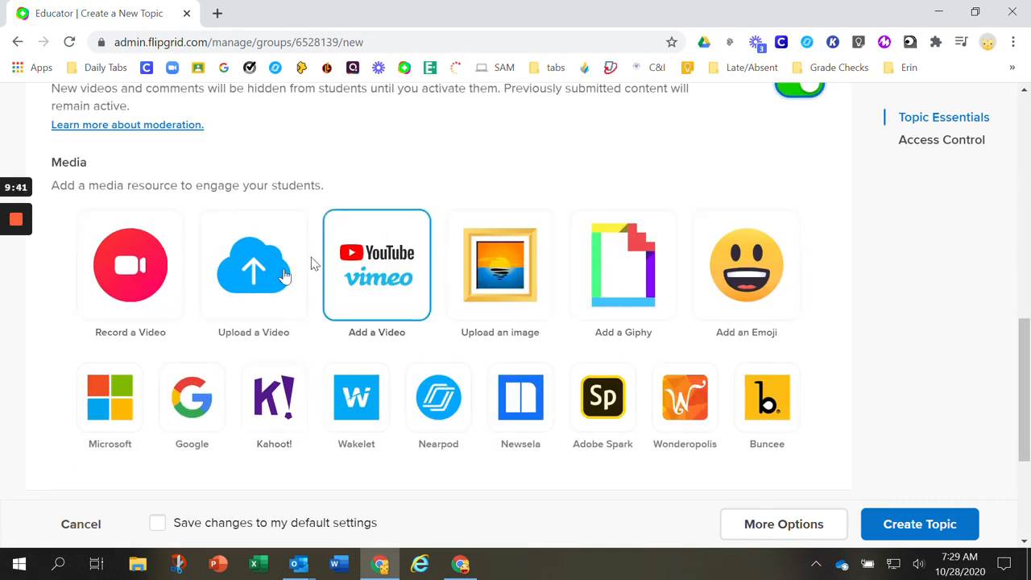
pyautogui.scroll(-4, 932, 343)
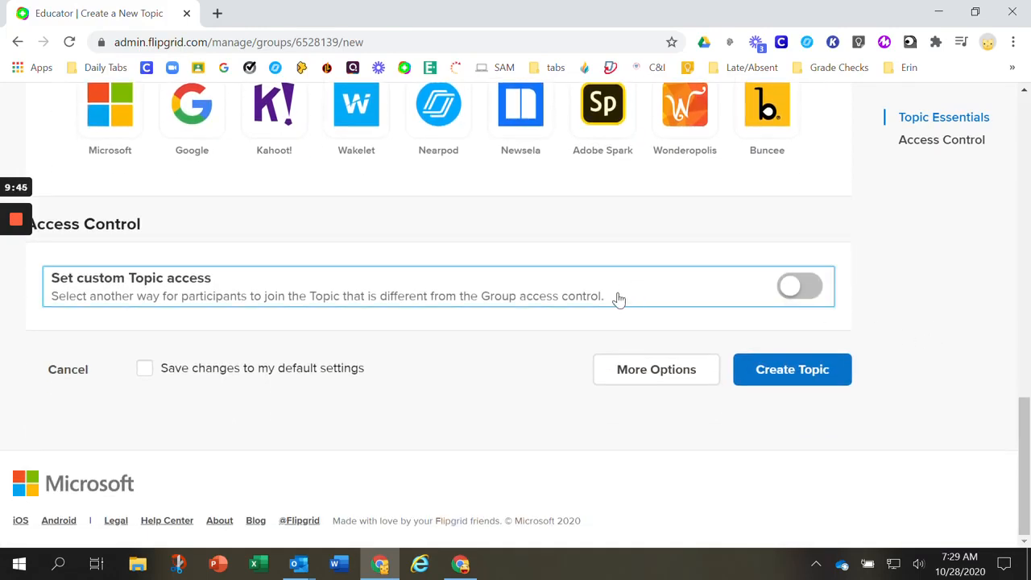
# Reveal the additional topic options and examine the attachment fields and the available topic status choices
pyautogui.click(654, 374)
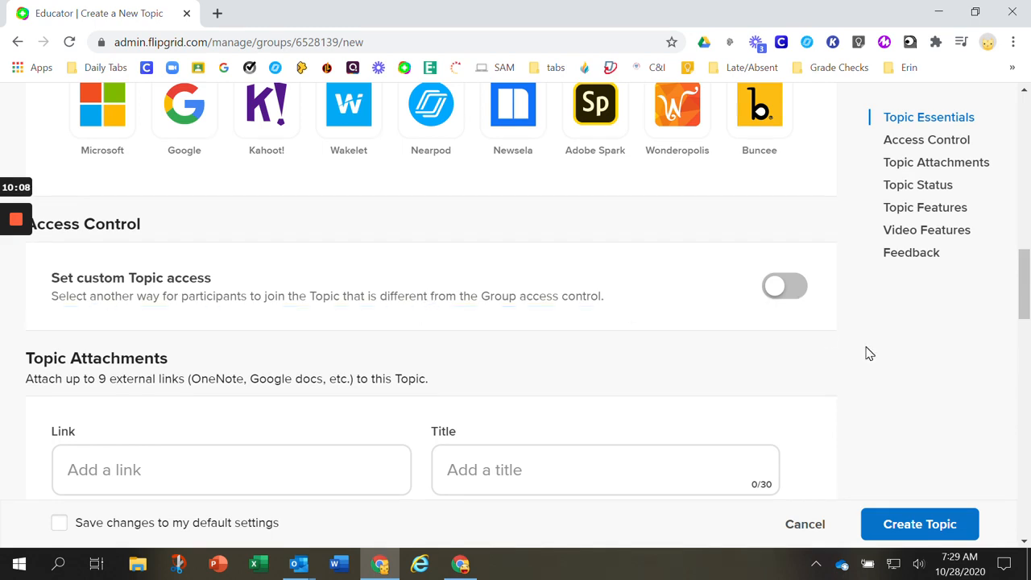
pyautogui.scroll(-1, 870, 353)
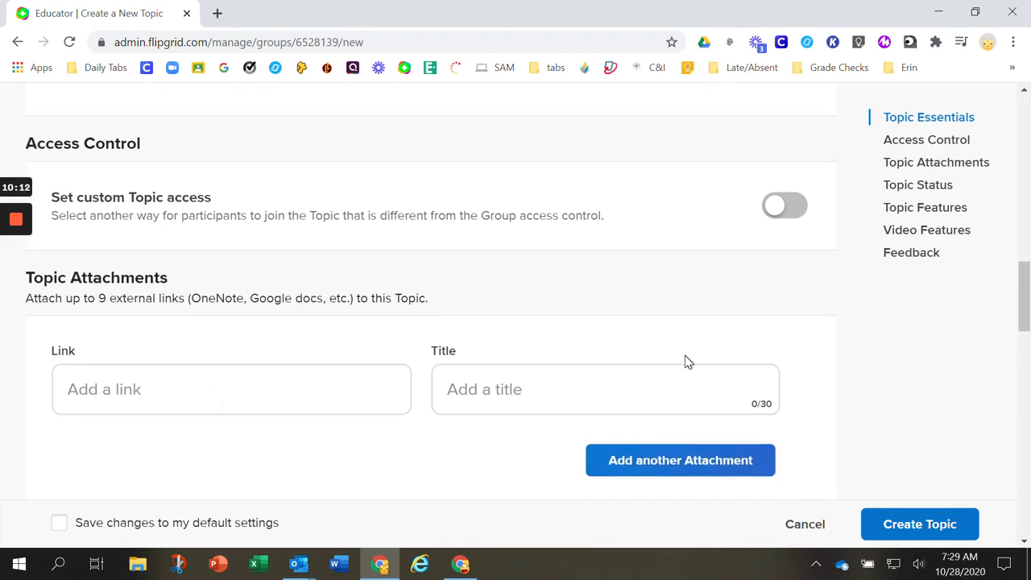
pyautogui.scroll(-1, 684, 362)
pyautogui.scroll(-2, 311, 261)
pyautogui.scroll(-1, 315, 260)
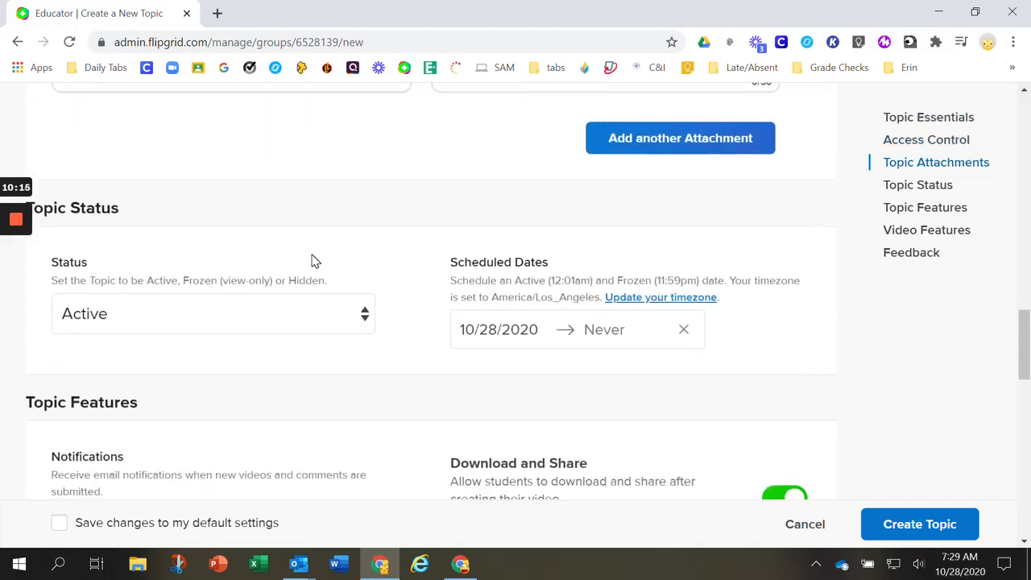
pyautogui.click(364, 316)
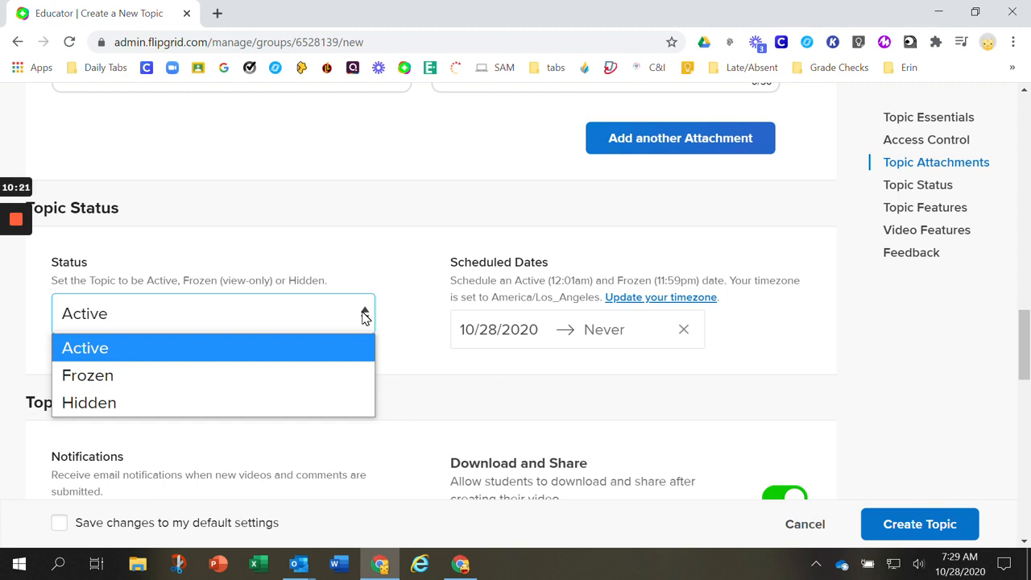
pyautogui.click(405, 256)
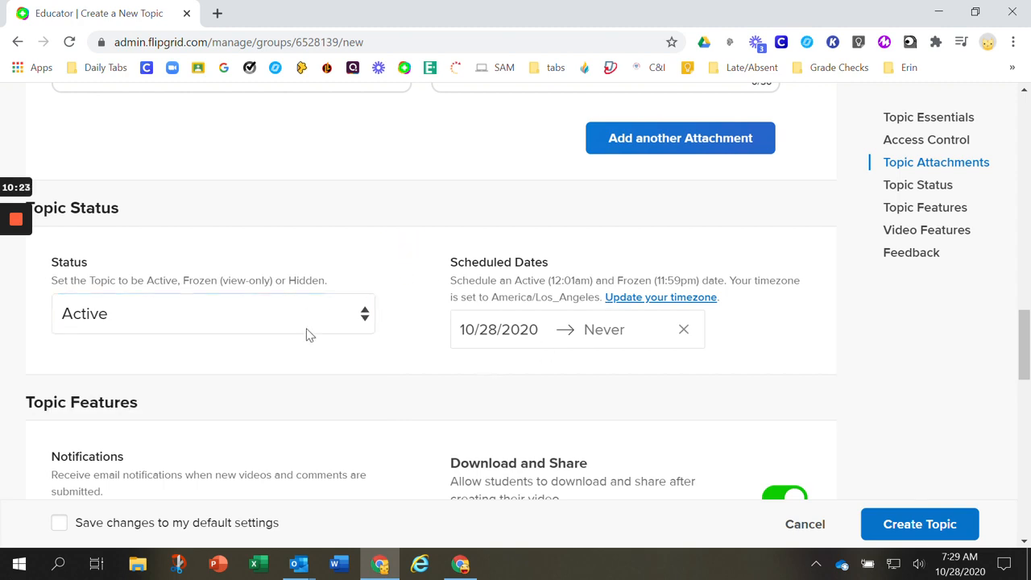
# Look over the Topic Features and Video Features settings for the new topic
pyautogui.scroll(-2, 475, 327)
pyautogui.scroll(-2, 481, 314)
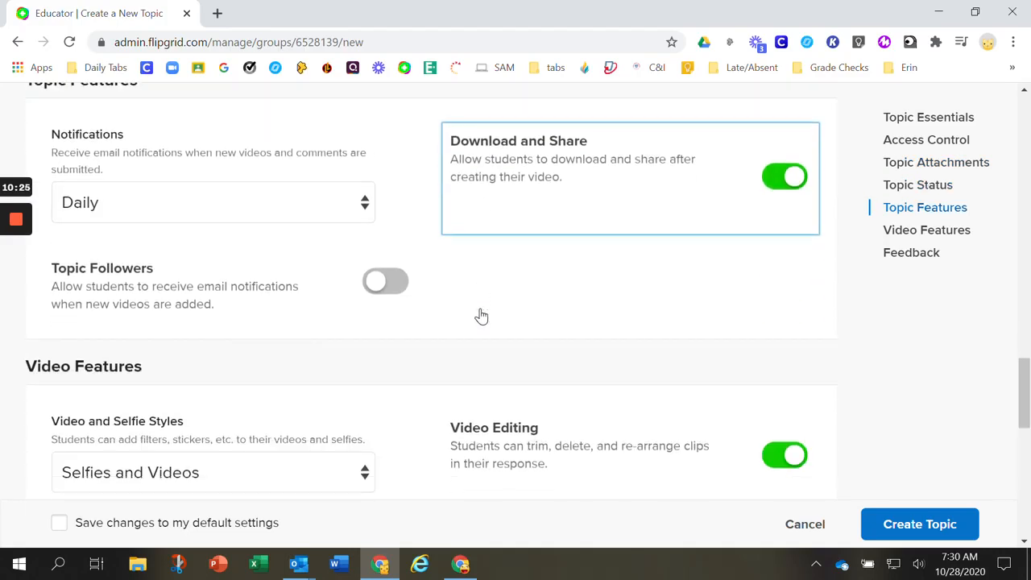
pyautogui.scroll(-1, 477, 312)
pyautogui.scroll(1, 464, 297)
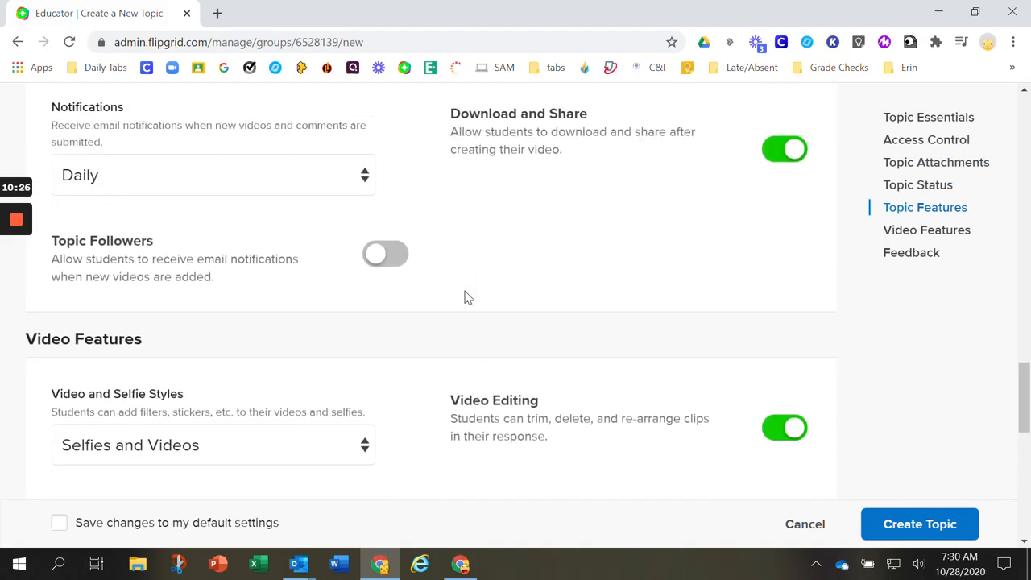
pyautogui.scroll(-3, 421, 301)
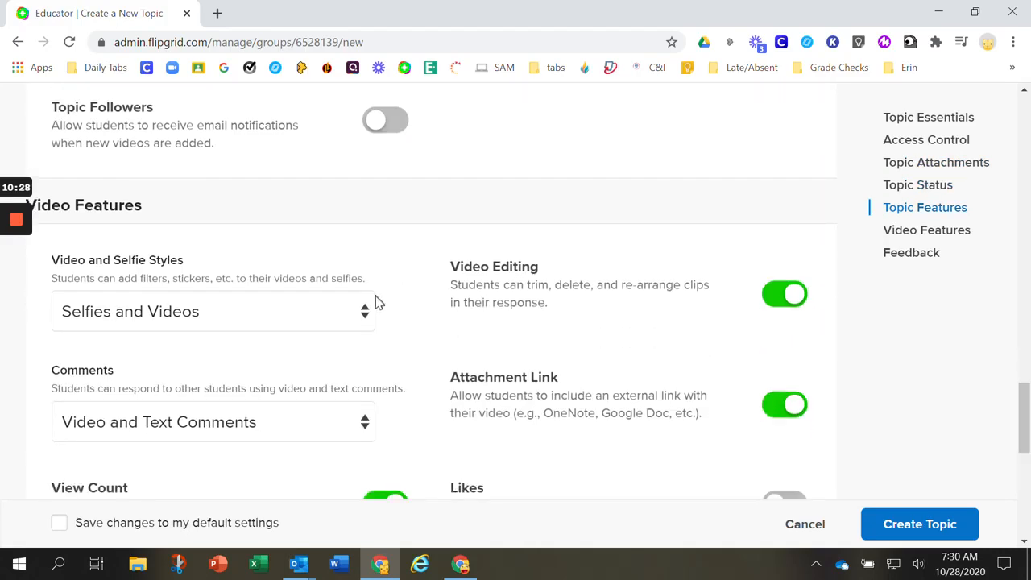
pyautogui.scroll(-2, 400, 306)
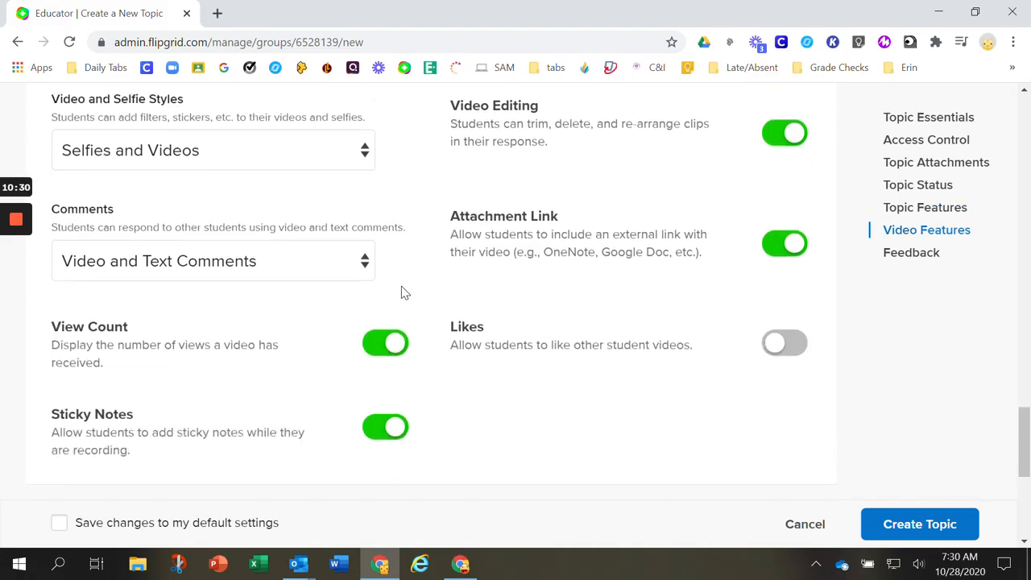
# Set both Video and Selfie Styles and Comments to None for the new topic
pyautogui.scroll(1, 402, 292)
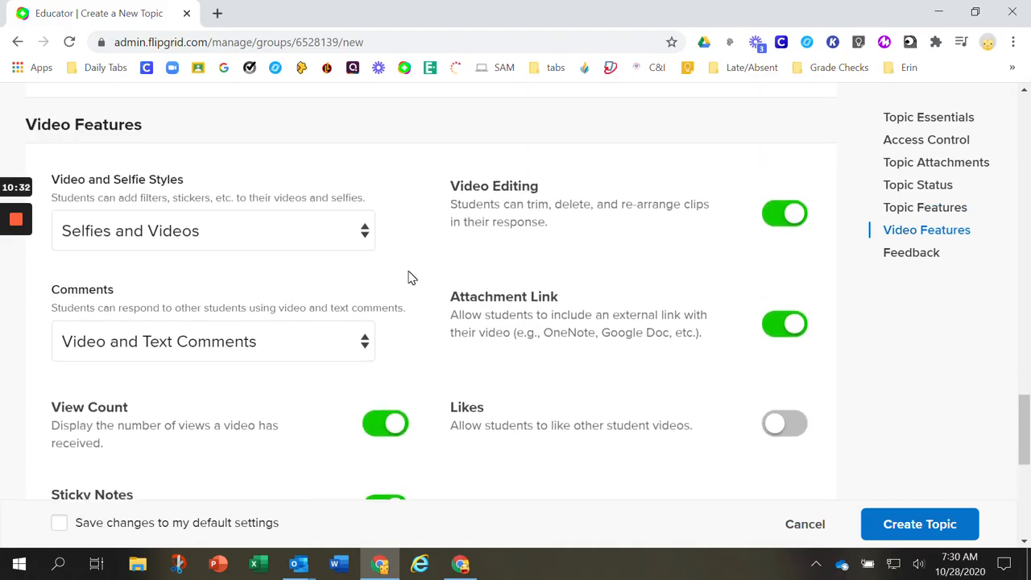
pyautogui.click(366, 235)
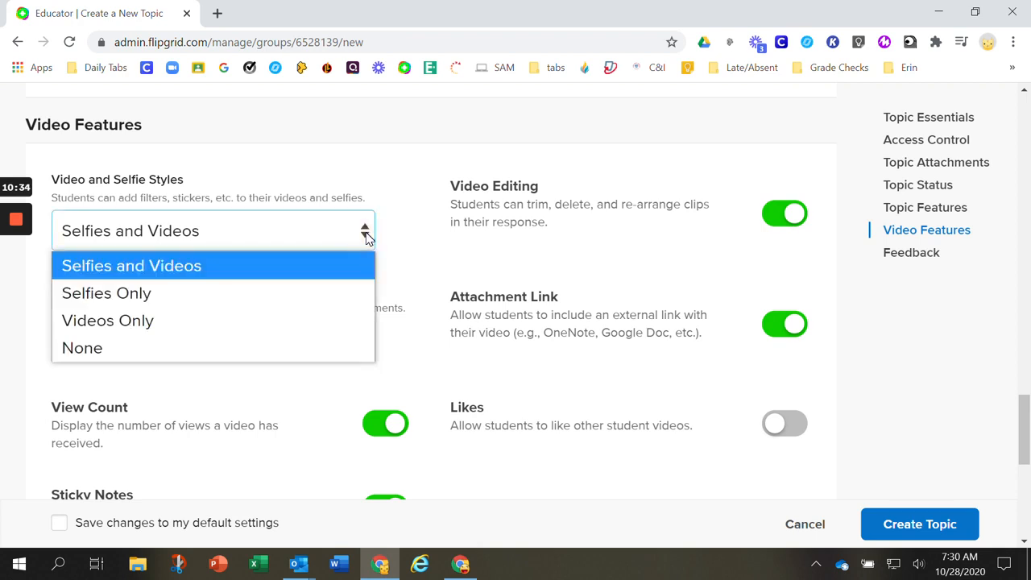
pyautogui.click(270, 349)
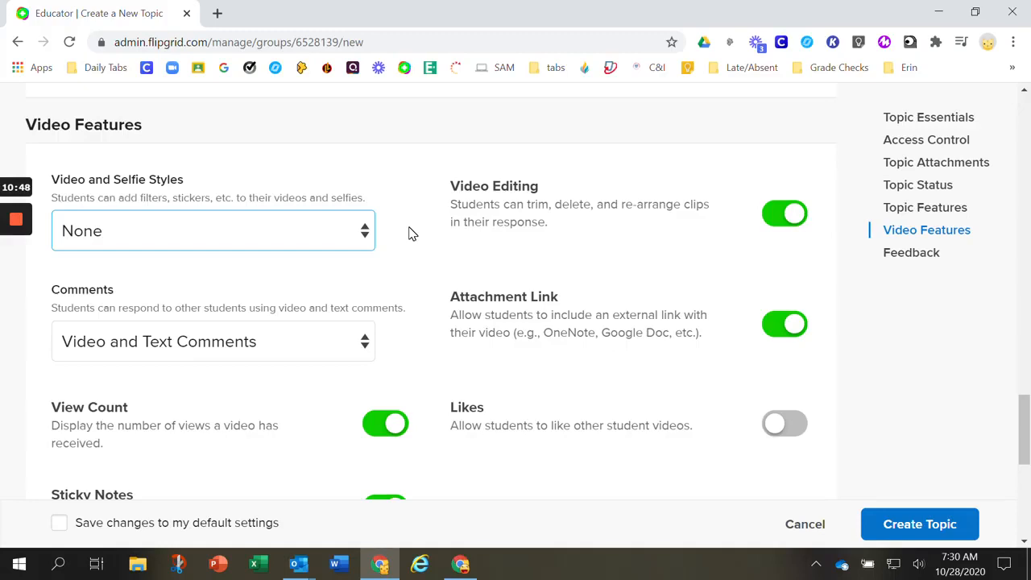
pyautogui.click(364, 342)
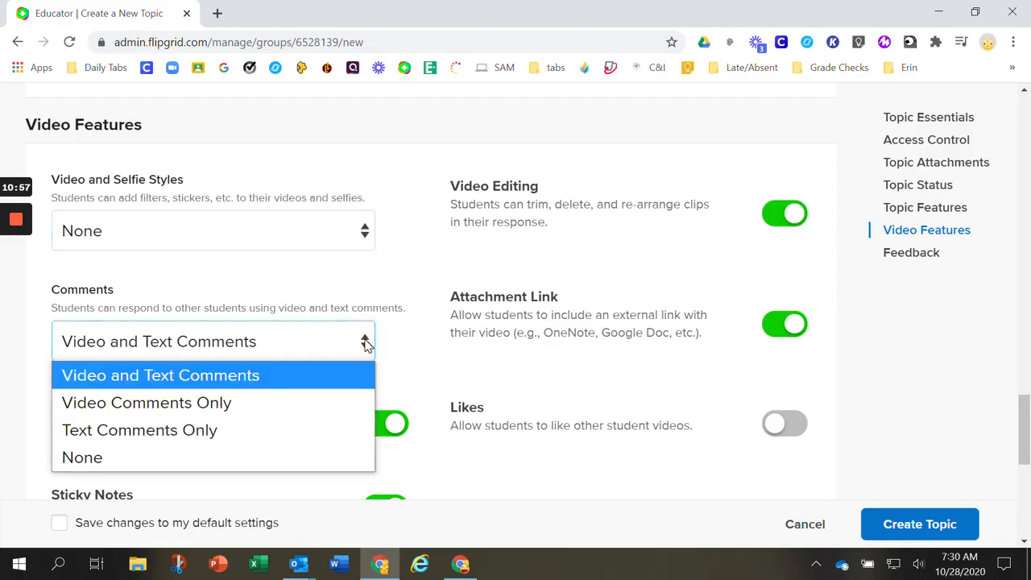
pyautogui.click(274, 457)
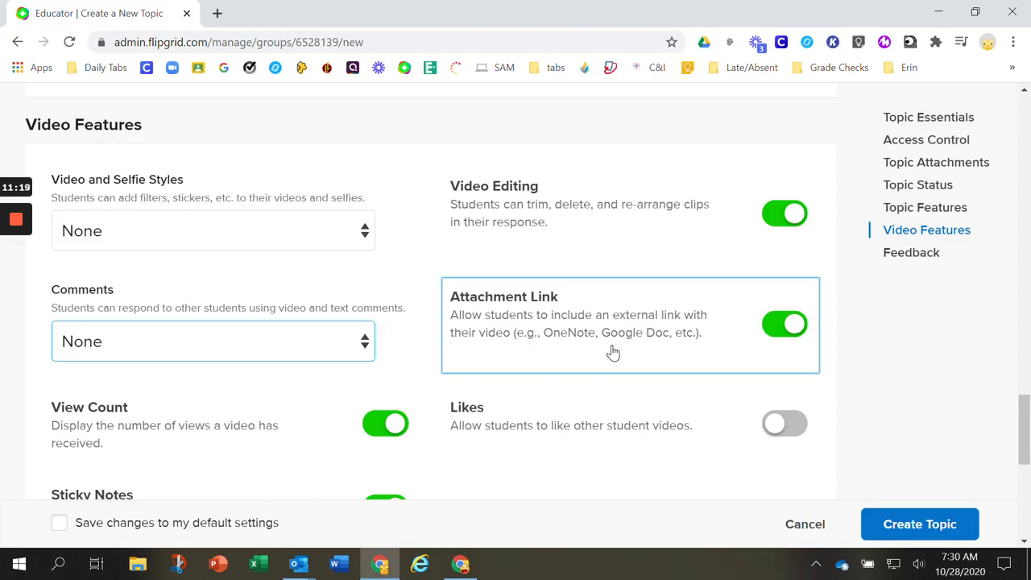
# Turn off Sticky Notes for the new topic and look over the Feedback options
pyautogui.scroll(-1, 612, 352)
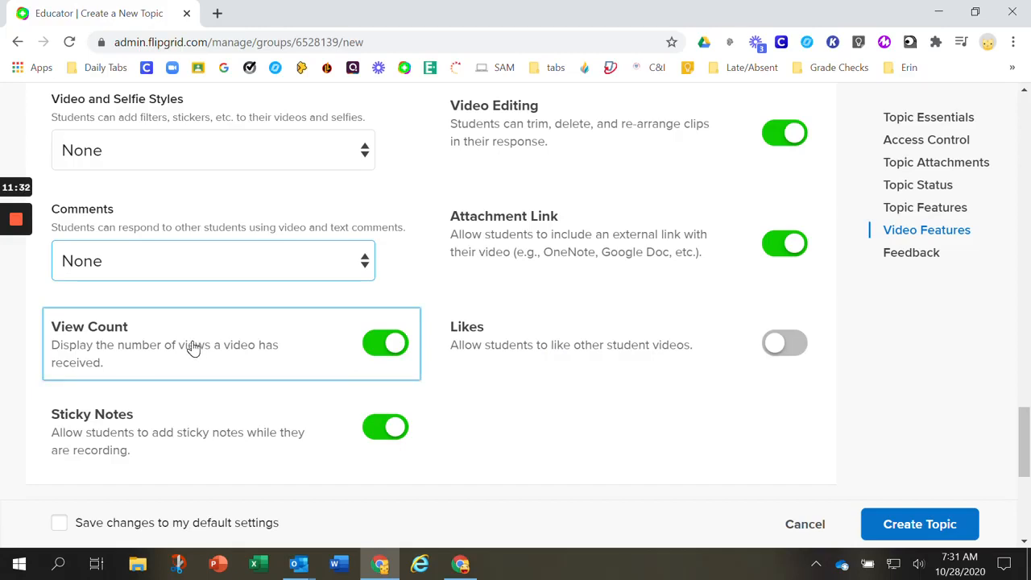
pyautogui.click(369, 431)
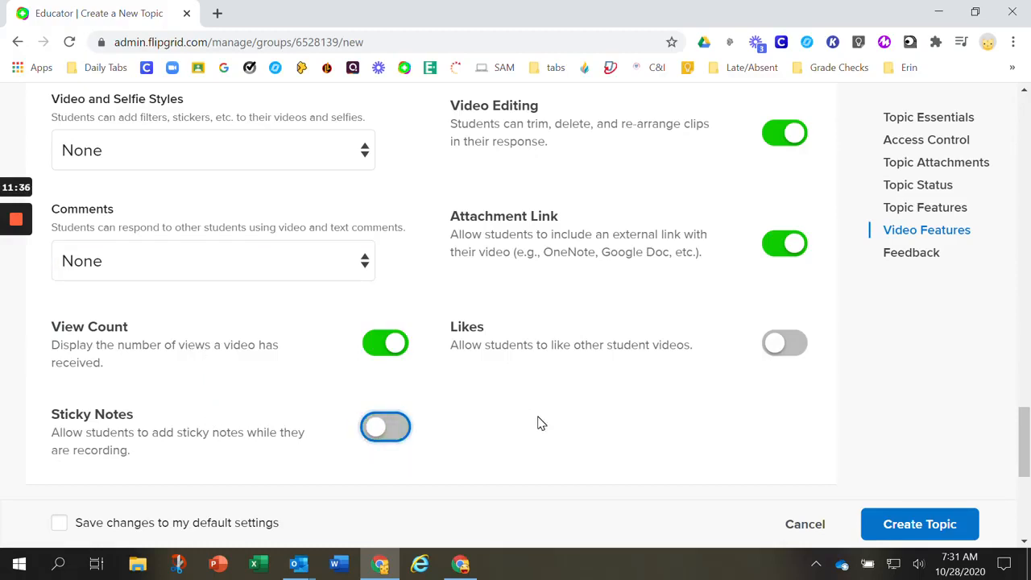
pyautogui.scroll(-2, 541, 423)
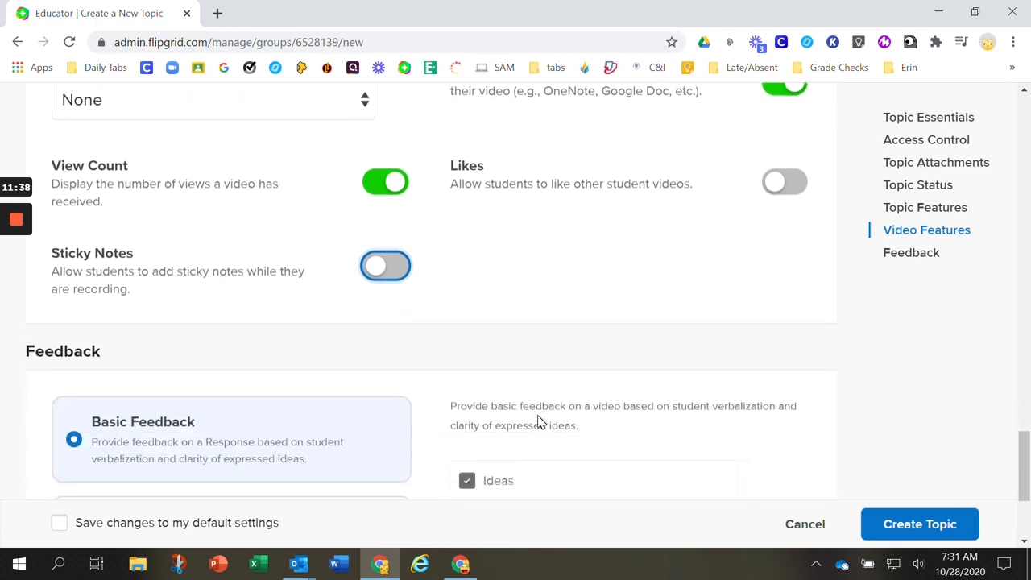
pyautogui.scroll(-2, 540, 423)
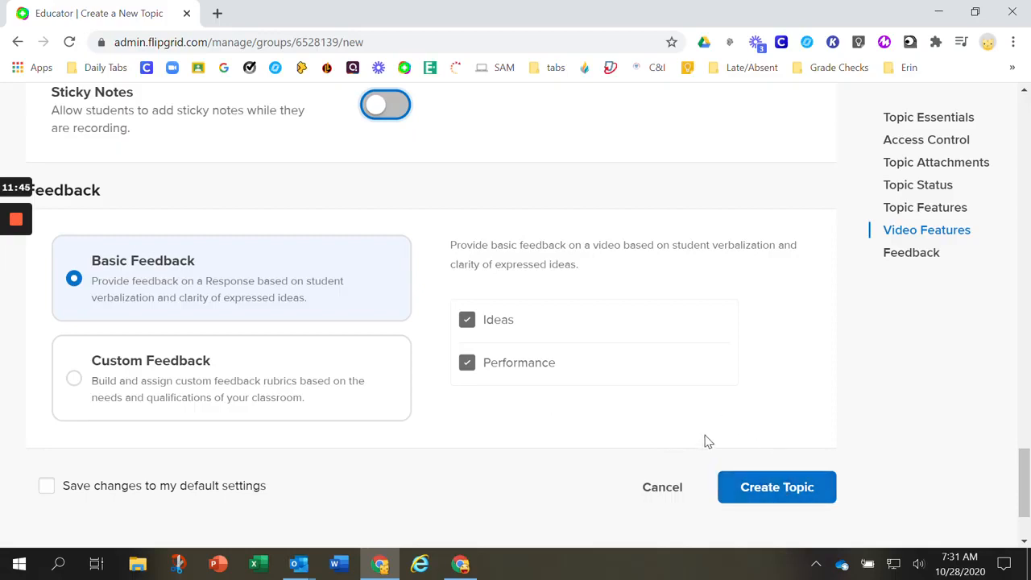
# Cancel the new topic and return from the Period 1 group to the Discussion page's list of groups
pyautogui.click(677, 493)
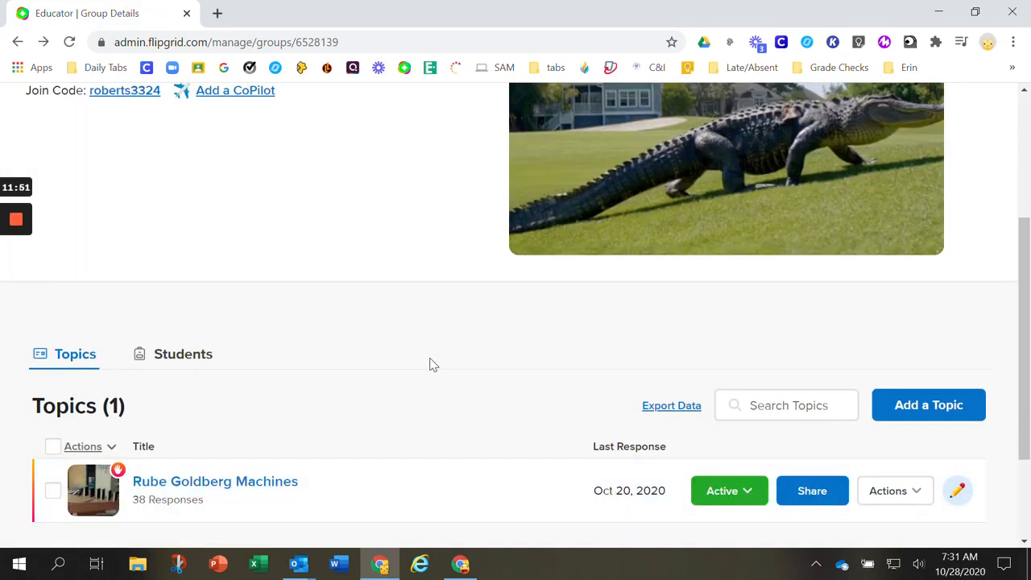
pyautogui.scroll(3, 424, 344)
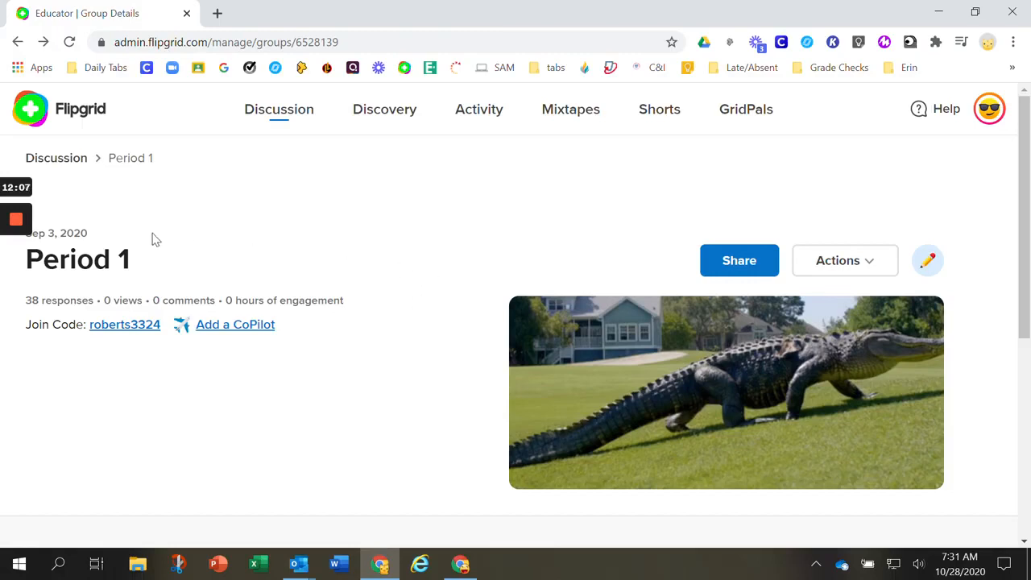
pyautogui.click(70, 164)
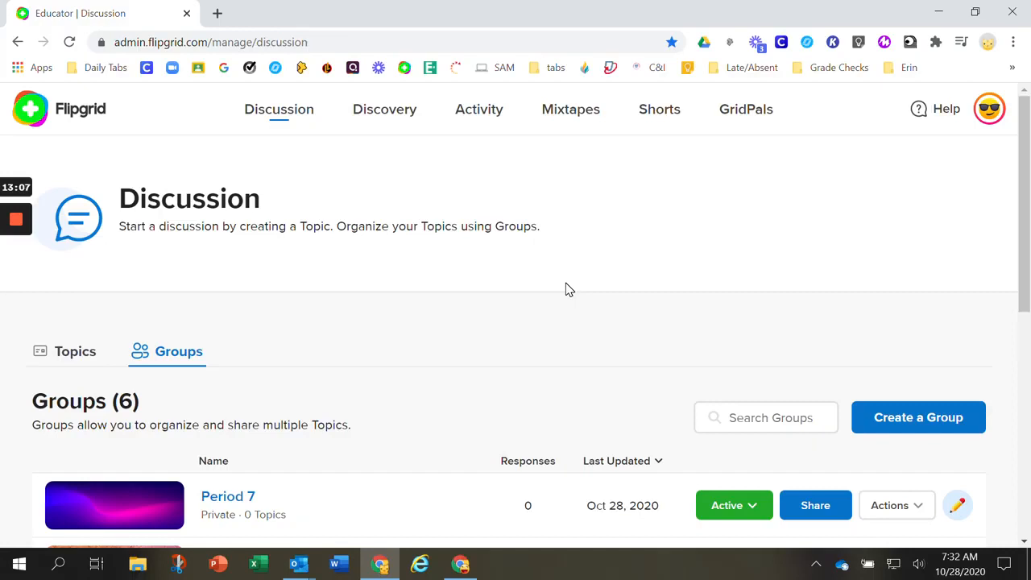
pyautogui.moveTo(13, 224)
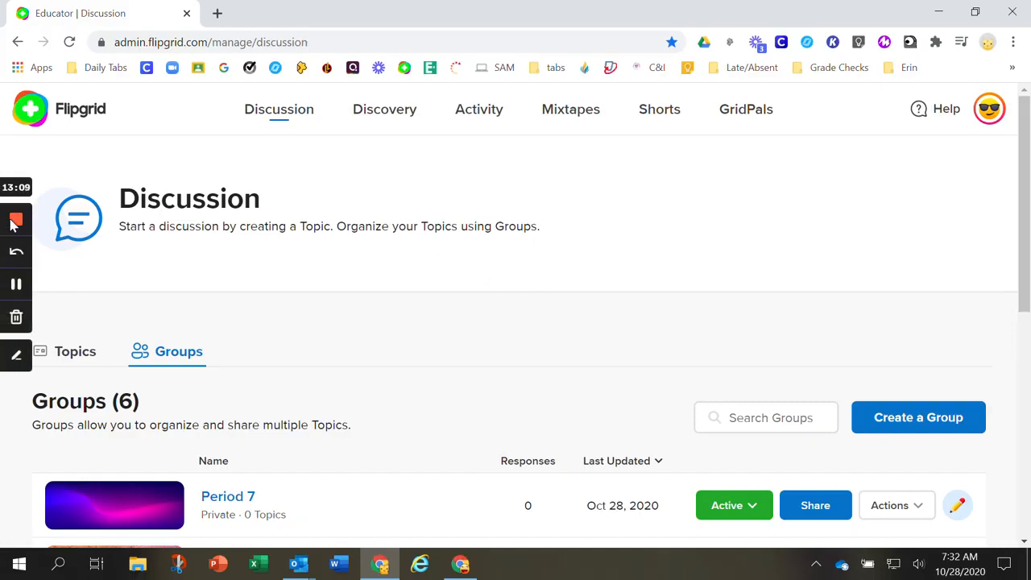